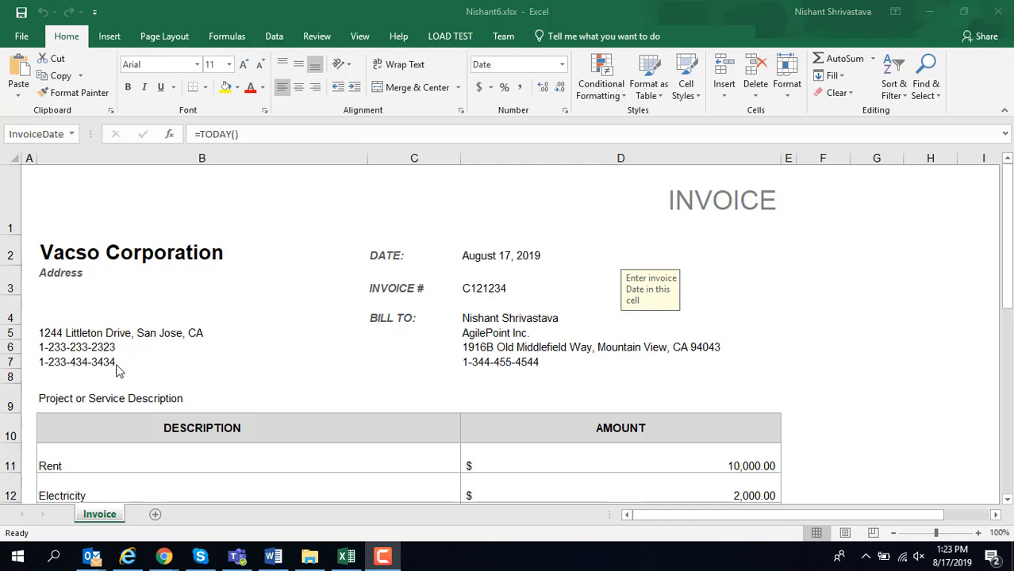
Switch from the Excel invoice to the Chrome window previewing Read Emp Data.xlsx and examine its employee table.
click(478, 259)
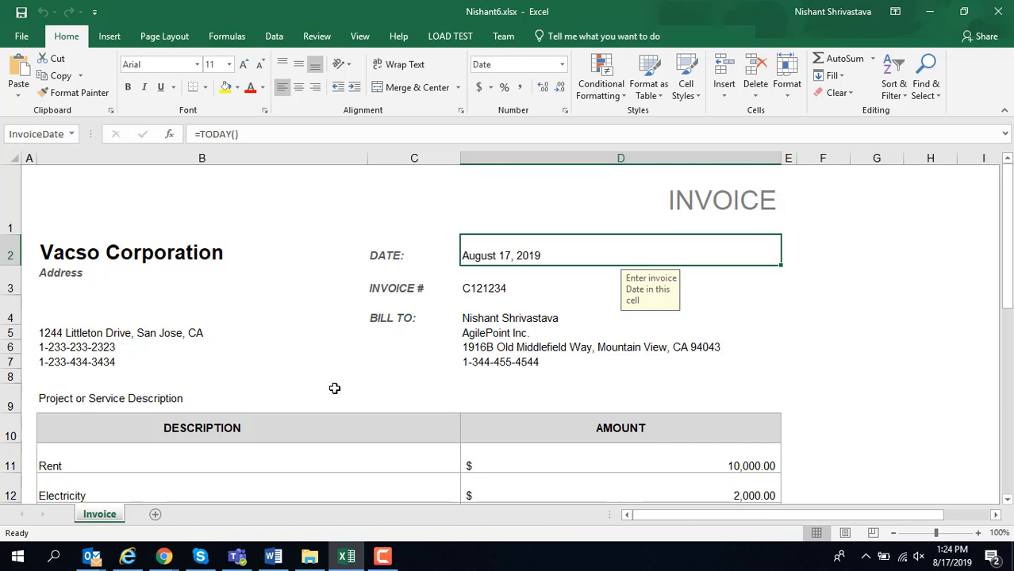
click(163, 556)
click(247, 500)
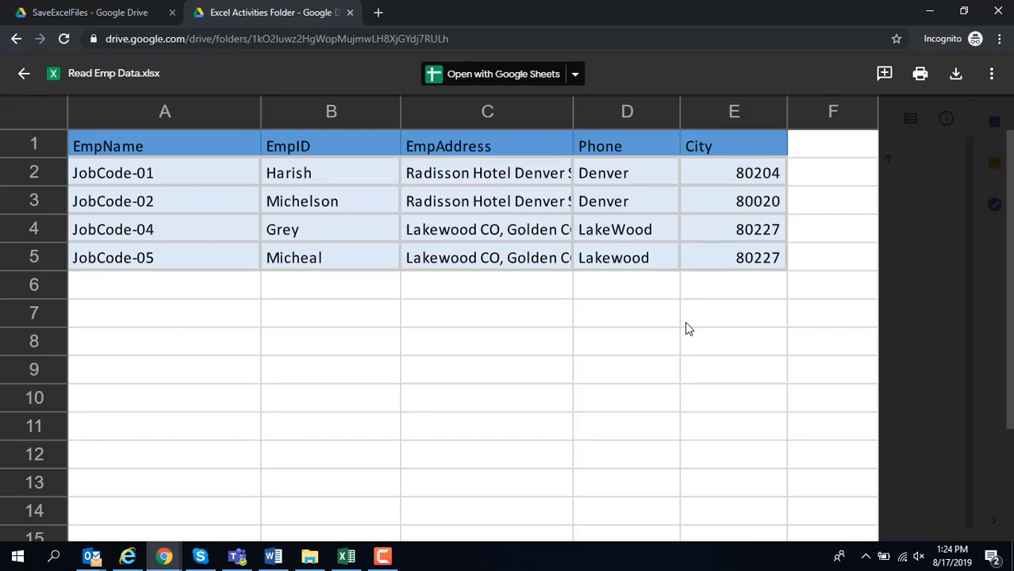
Switch to the Chrome window with the Demo_Read Excel Table process, view the Start Task.2 form, and return to the process model.
click(164, 556)
click(106, 516)
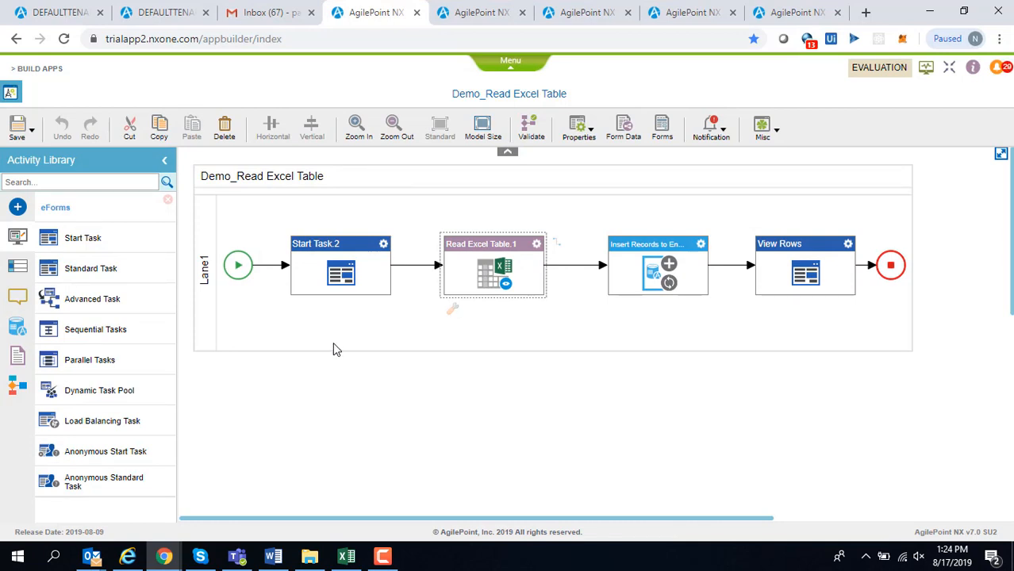
right_click(380, 248)
click(453, 421)
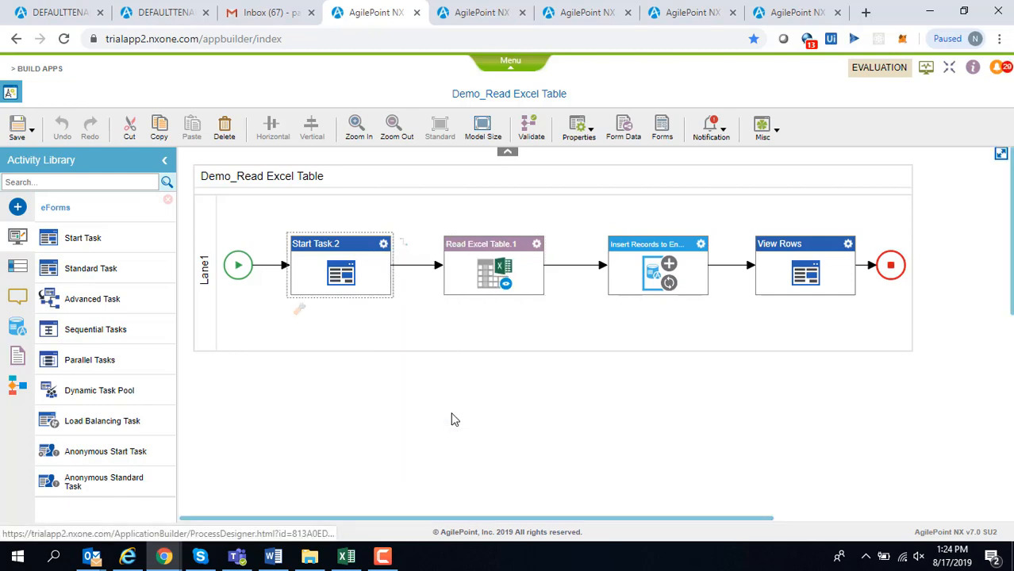
click(536, 342)
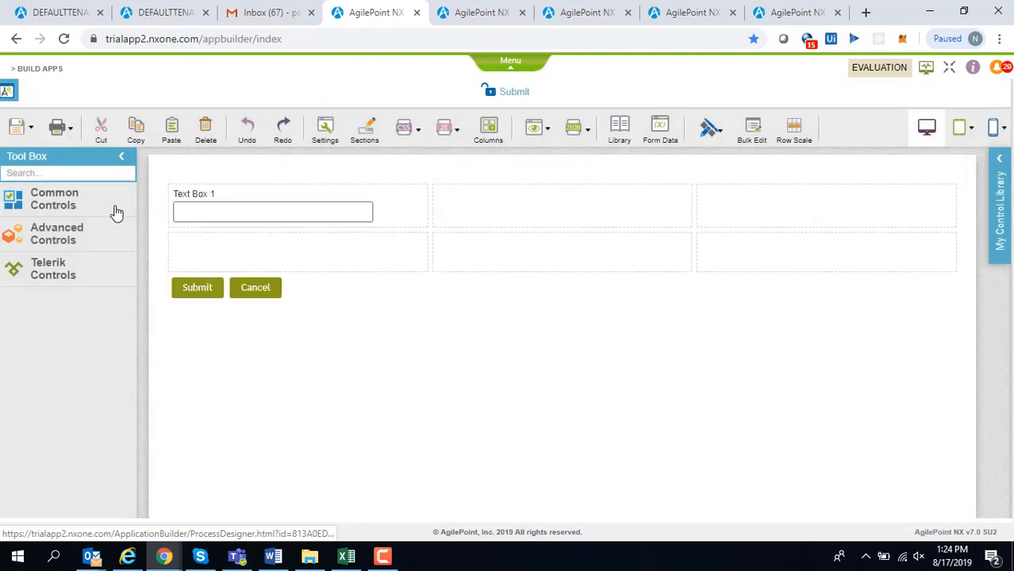
click(7, 95)
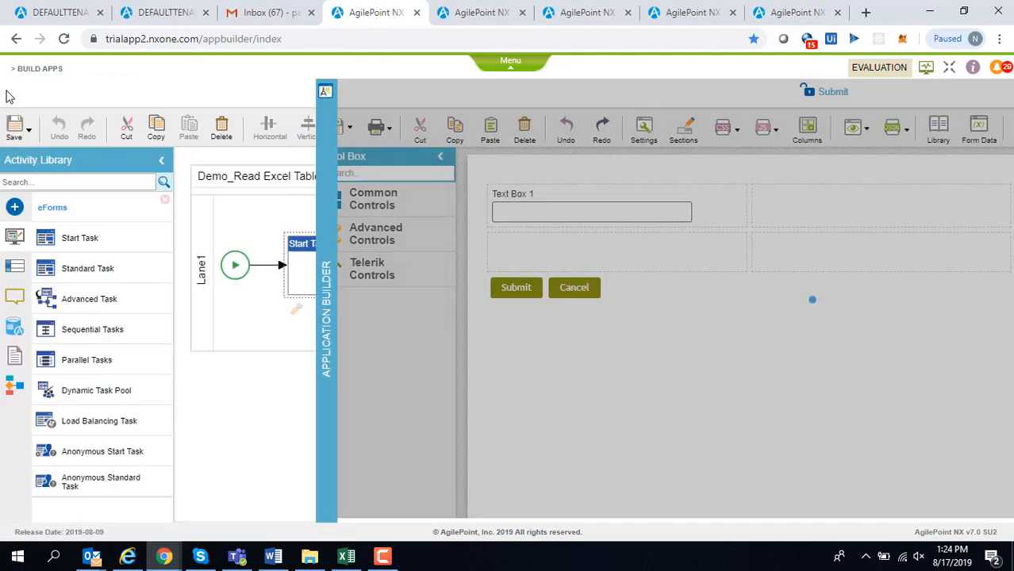
Open the Read Excel Table.1 configuration and review its source repository and design-time file path.
double_click(497, 269)
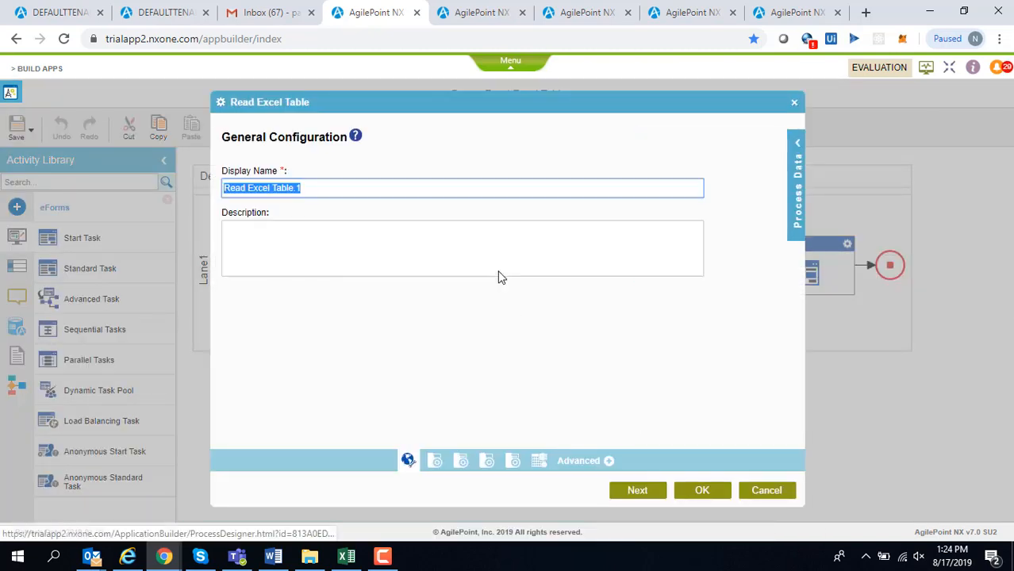
click(637, 491)
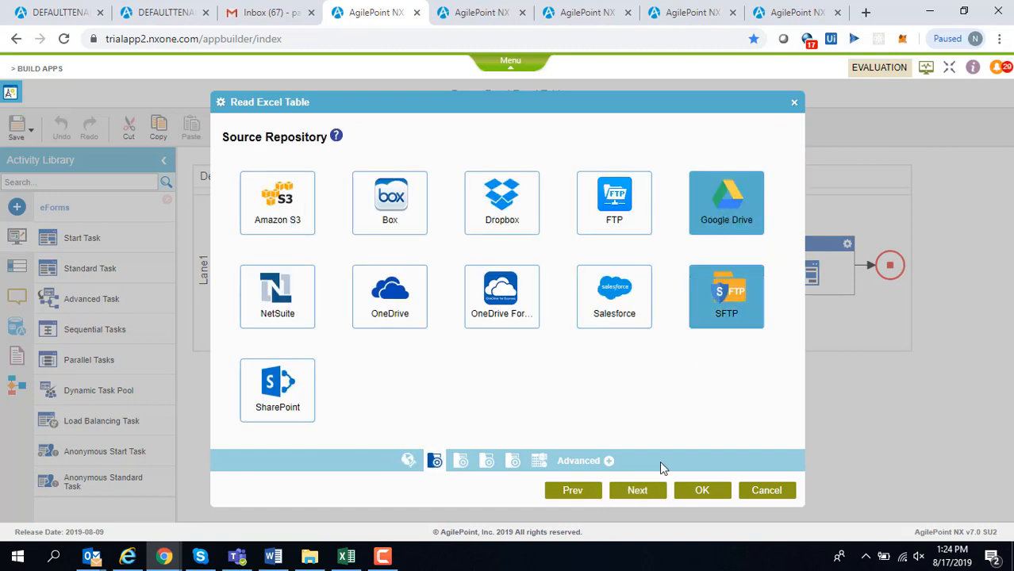
click(644, 497)
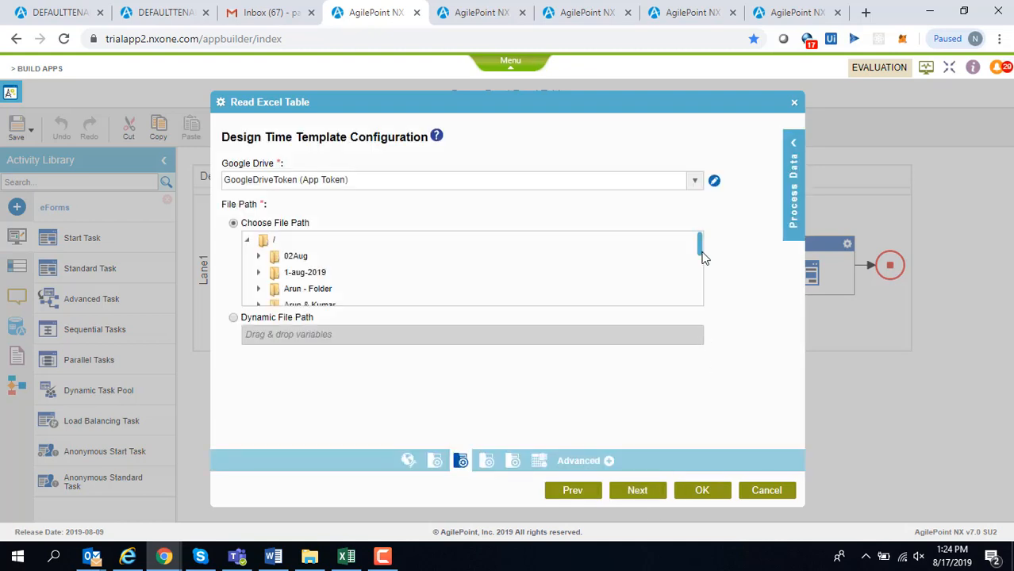
drag(700, 251, 703, 272)
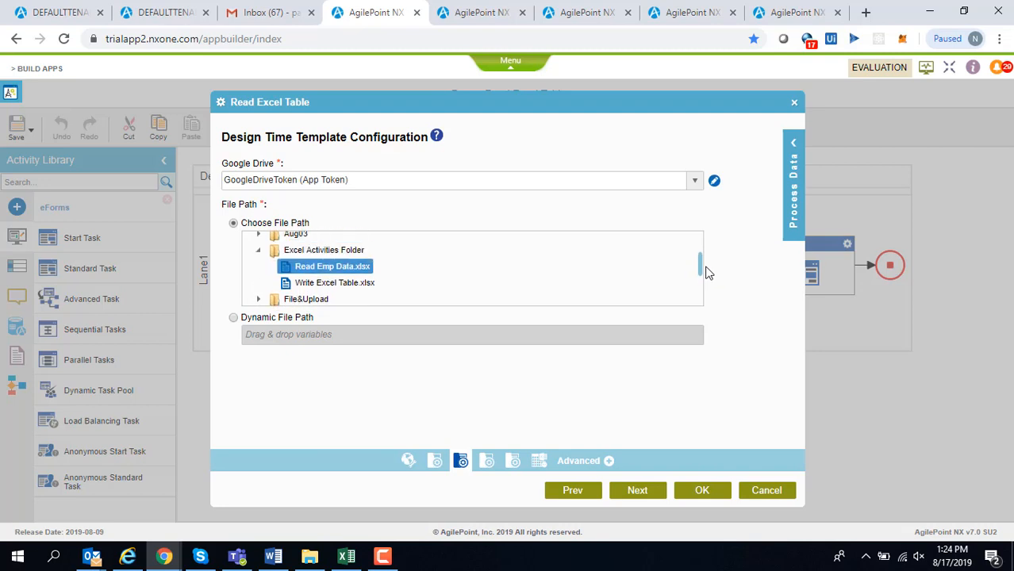
Review the Read Excel Table activity's runtime repository, runtime file path and Emp_Data field mappings, then finish its configuration.
click(635, 493)
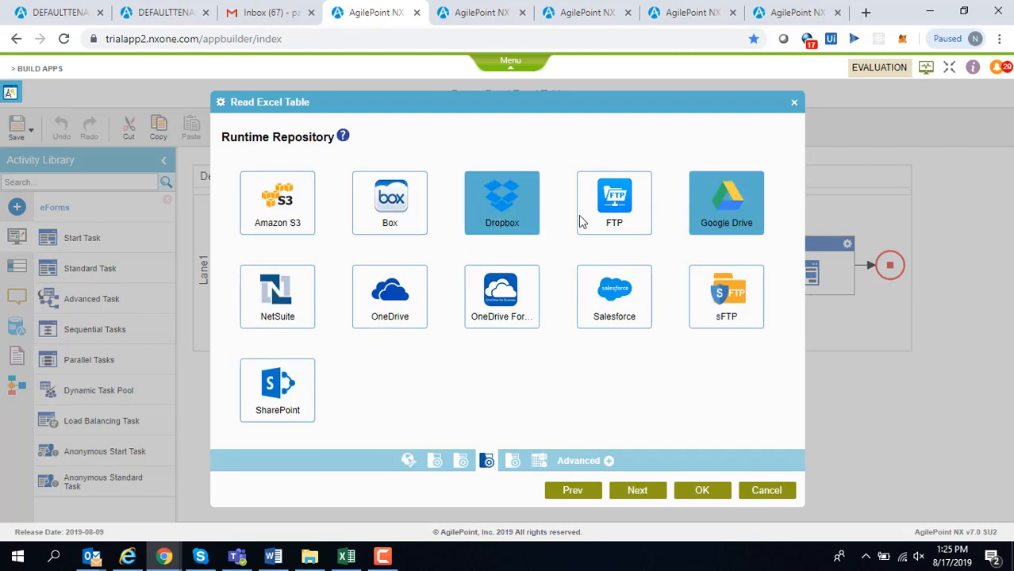
click(635, 492)
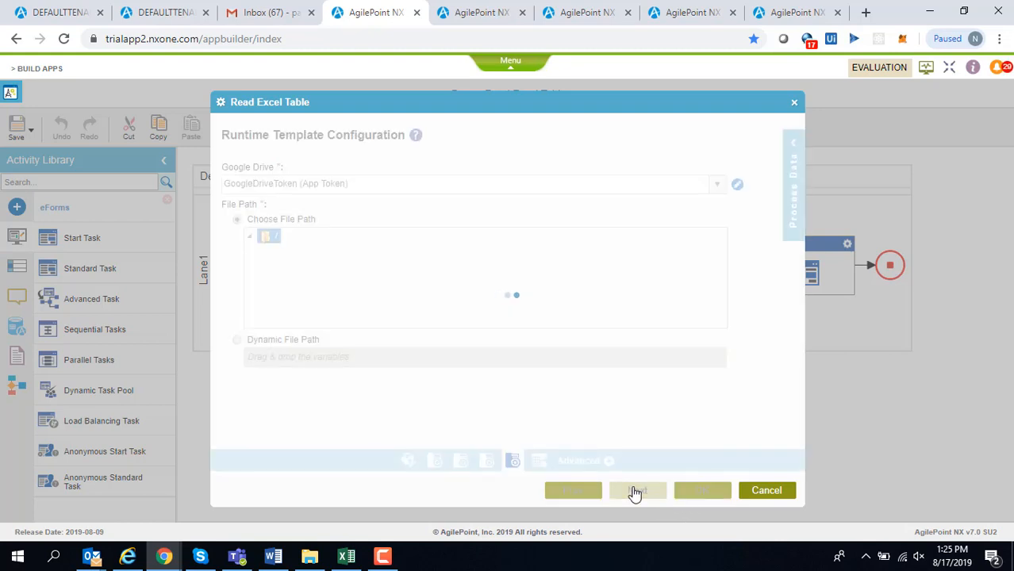
drag(723, 245, 731, 280)
click(637, 492)
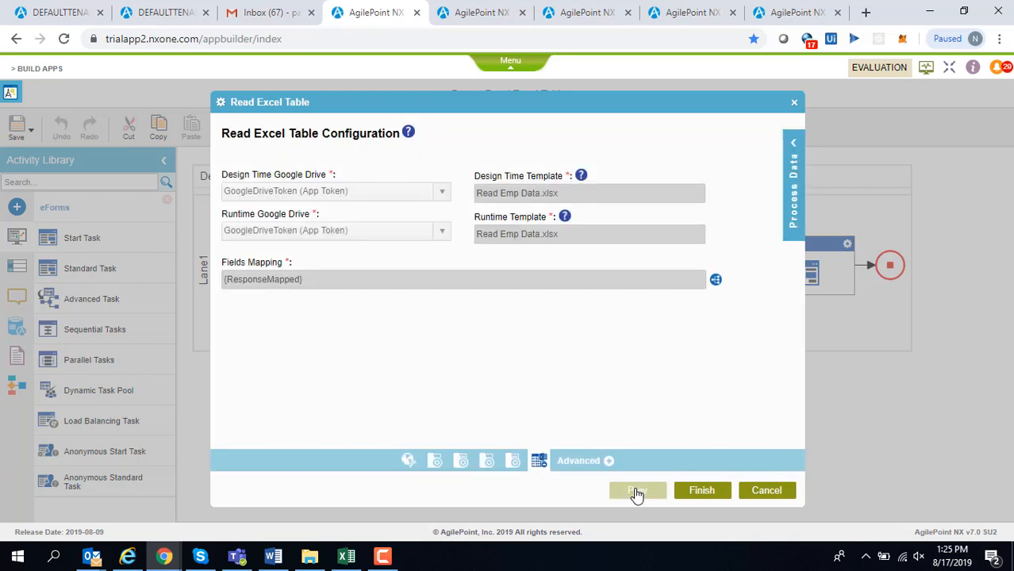
click(716, 282)
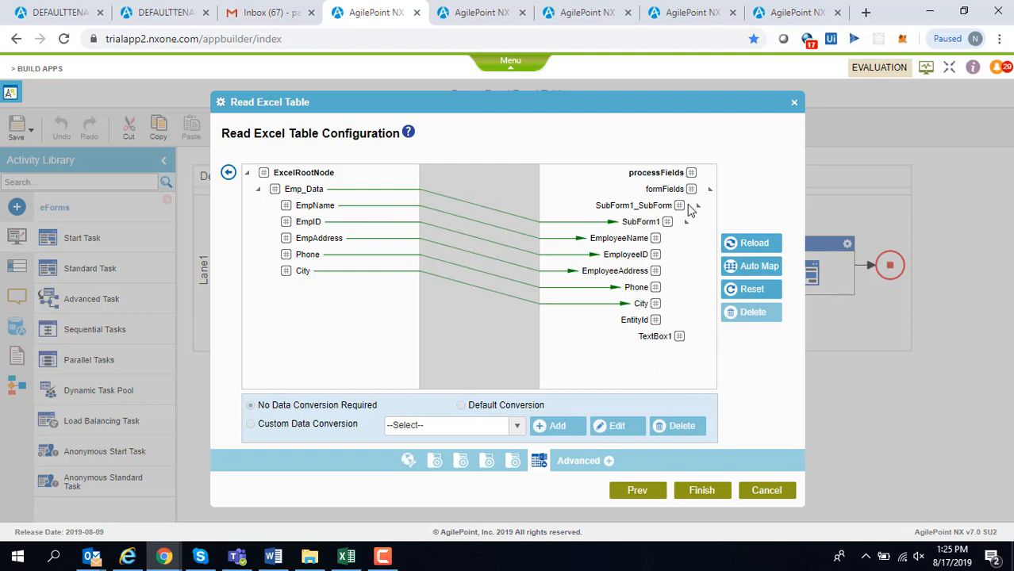
click(703, 497)
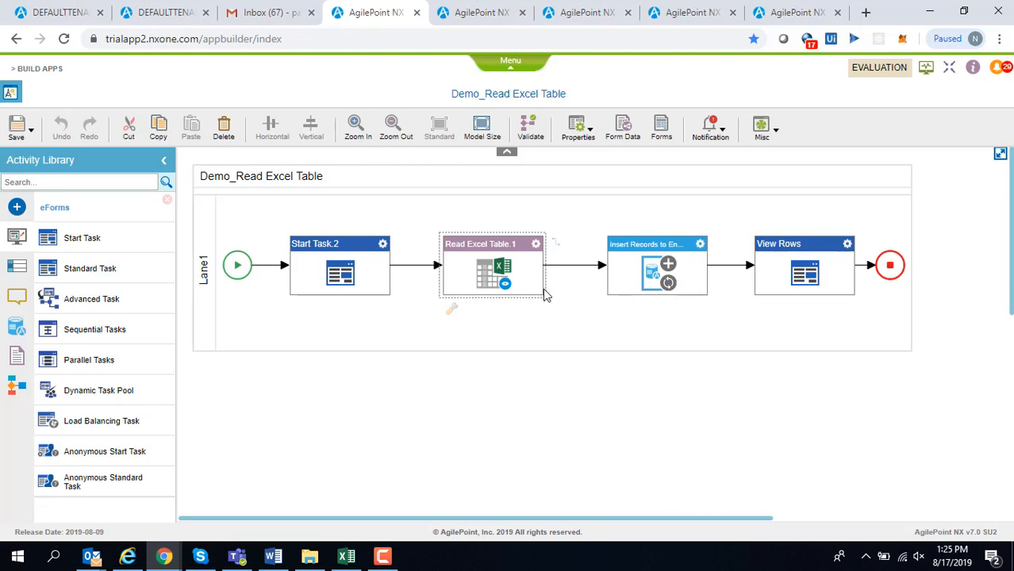
Review the Insert Records to Entity configuration and the Demo Employee entity's data, then close the configuration.
double_click(672, 273)
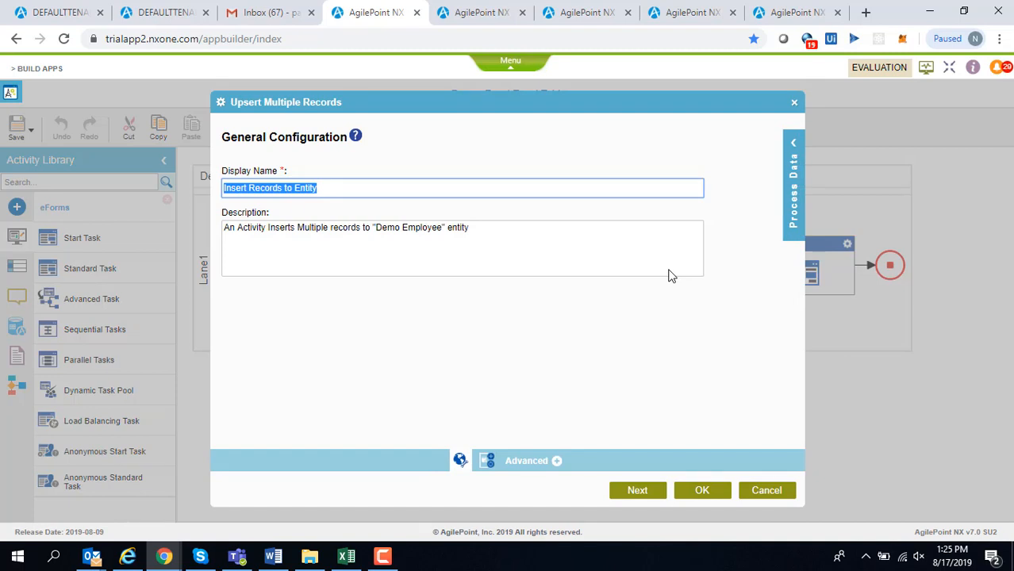
click(643, 491)
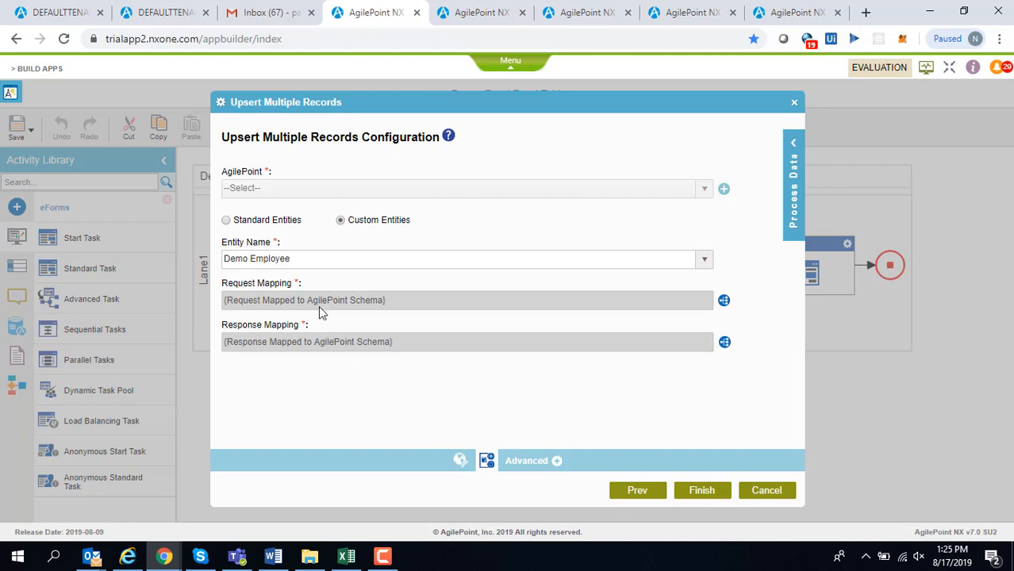
mouse_move(453, 82)
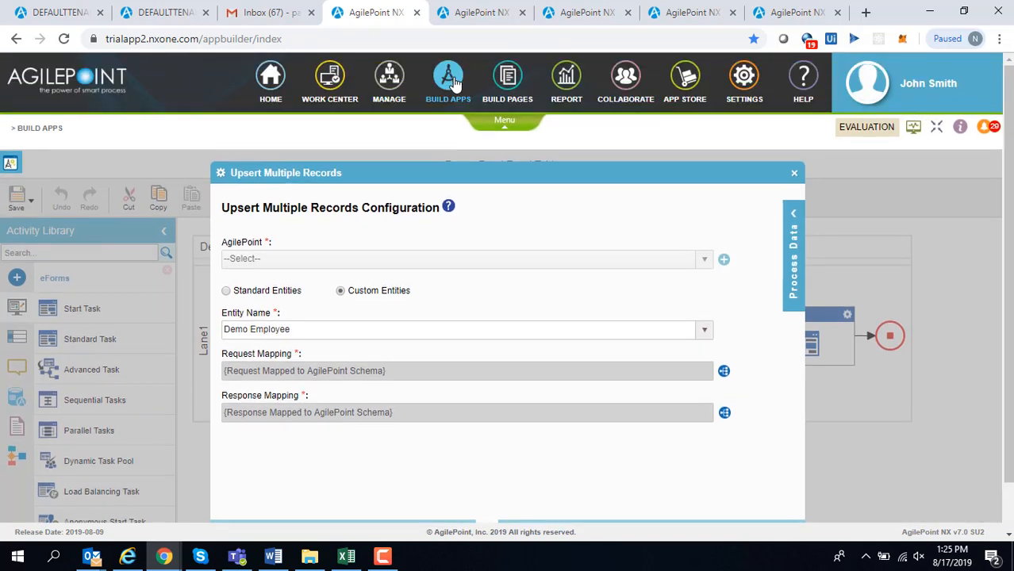
click(472, 14)
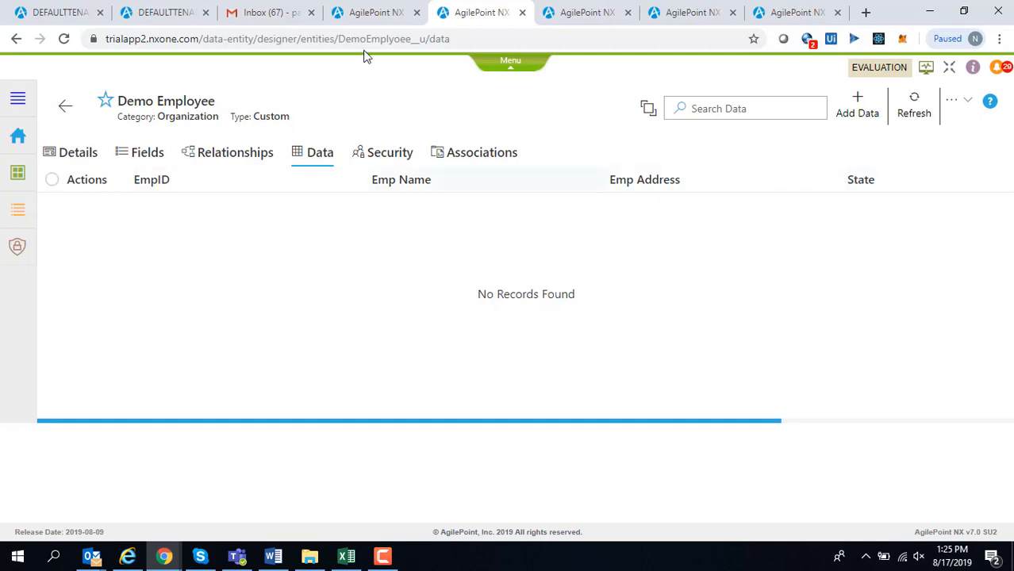
click(375, 13)
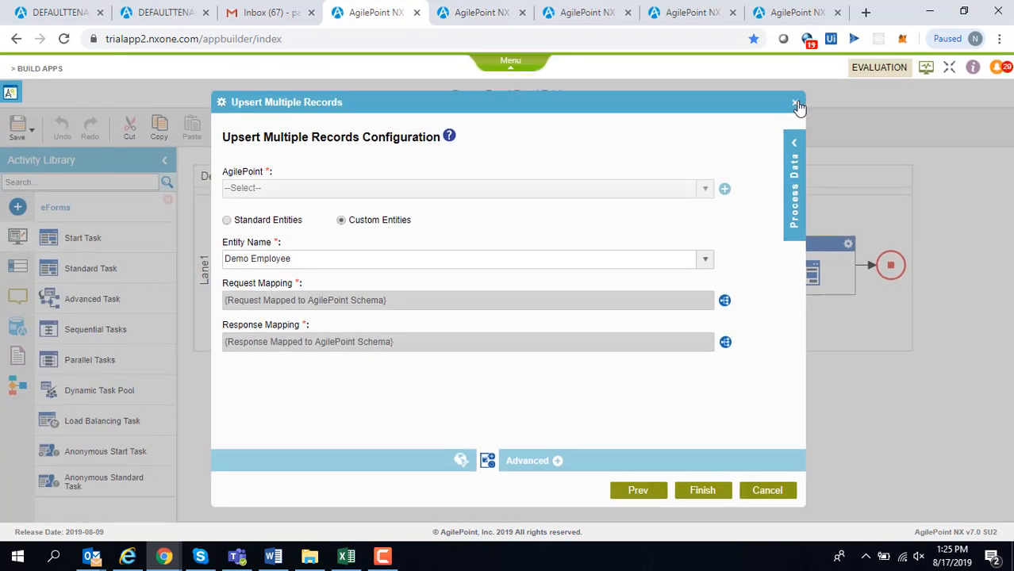
click(797, 105)
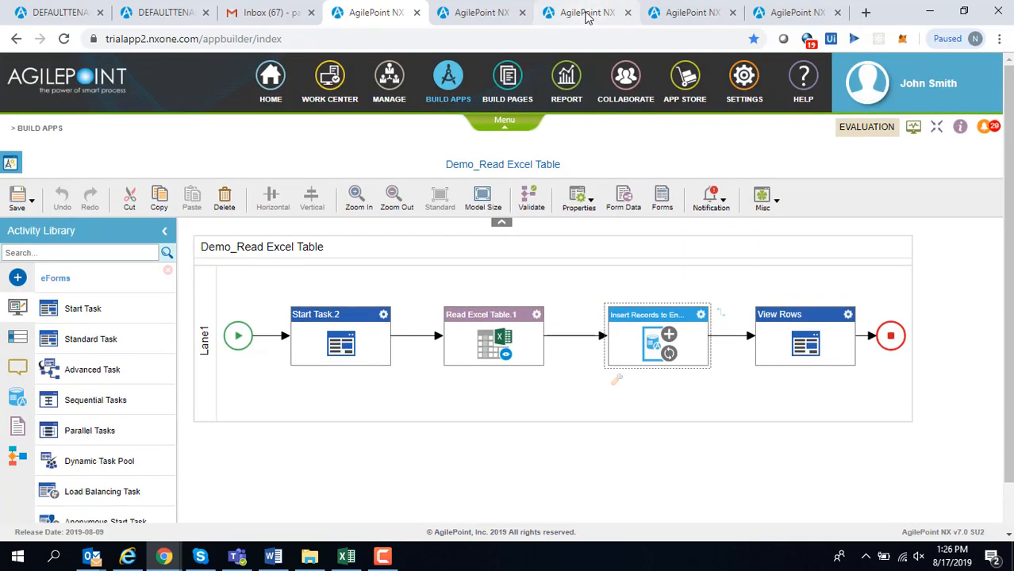
Search the Work Center apps for "demo", start Demo_Read Excel Table, and submit its form with the text box empty.
click(585, 13)
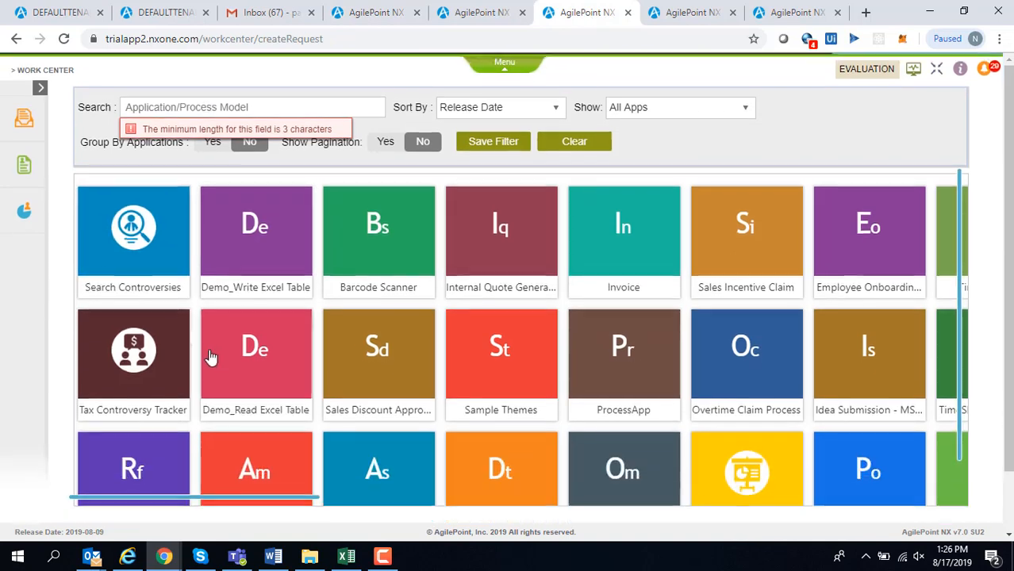
click(162, 106)
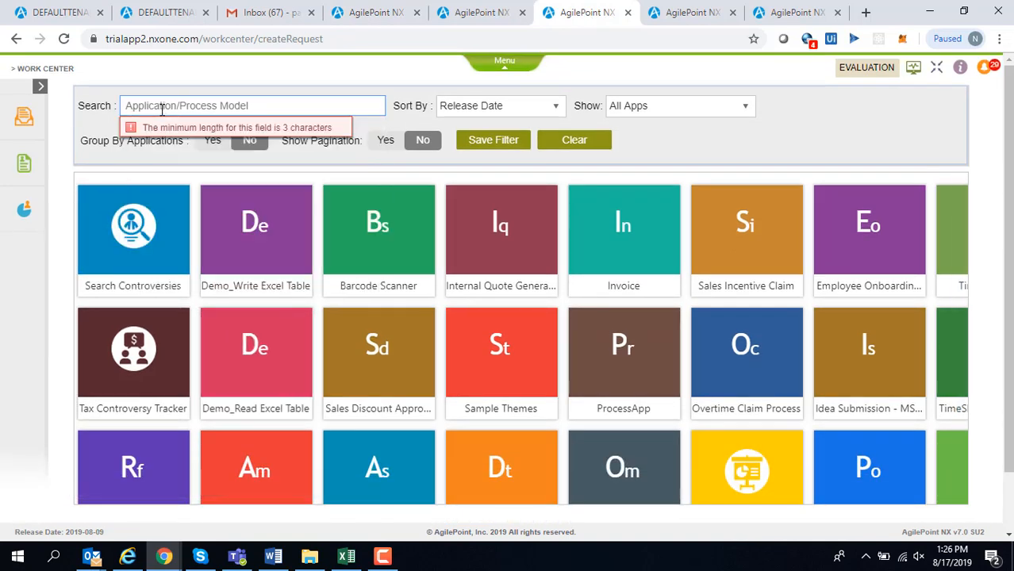
text(demo)
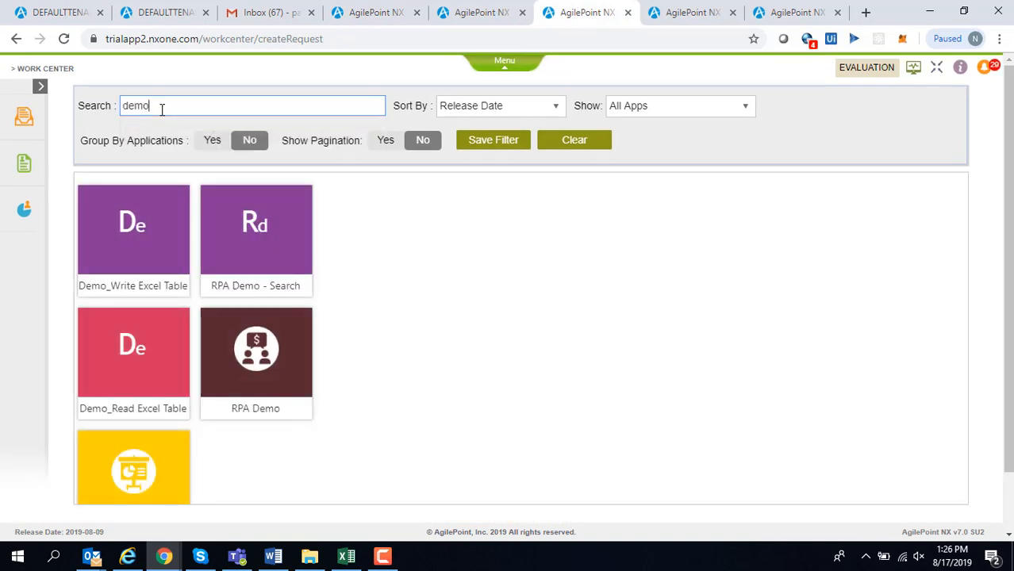
click(111, 359)
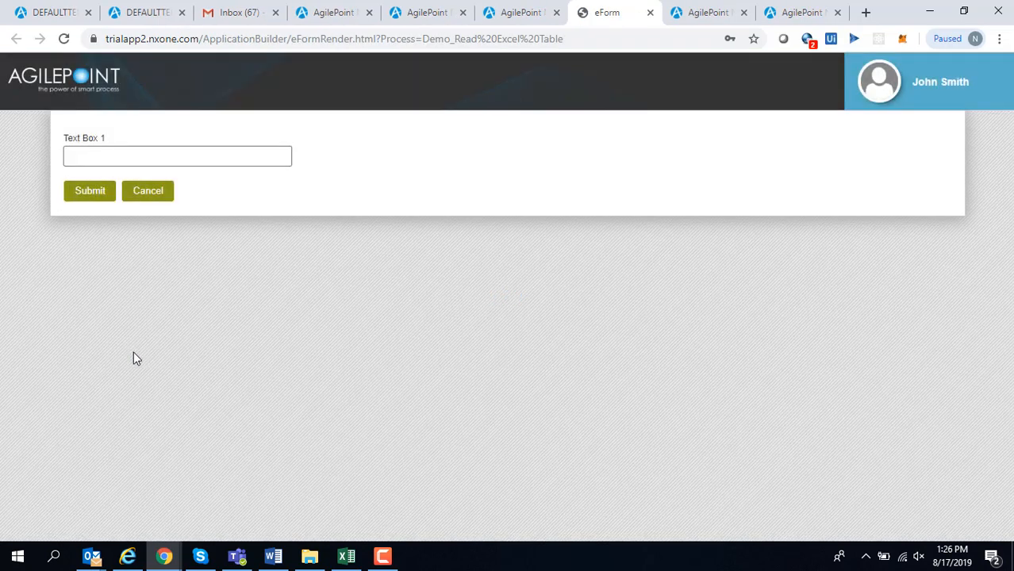
click(88, 198)
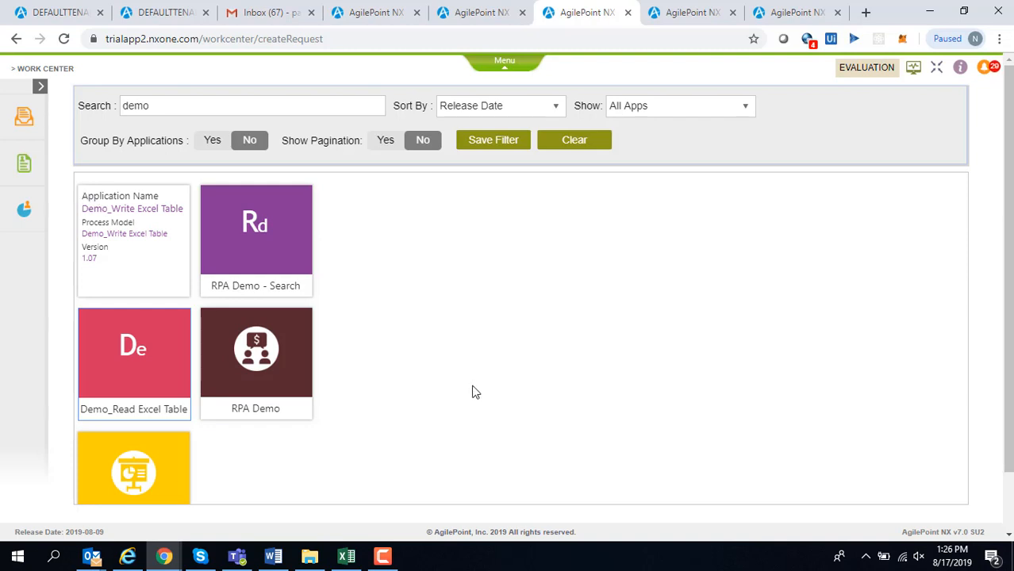
View the process of the DemoRead Excel Table task in My Task, and check the Insert Records to Entity activity information.
click(80, 133)
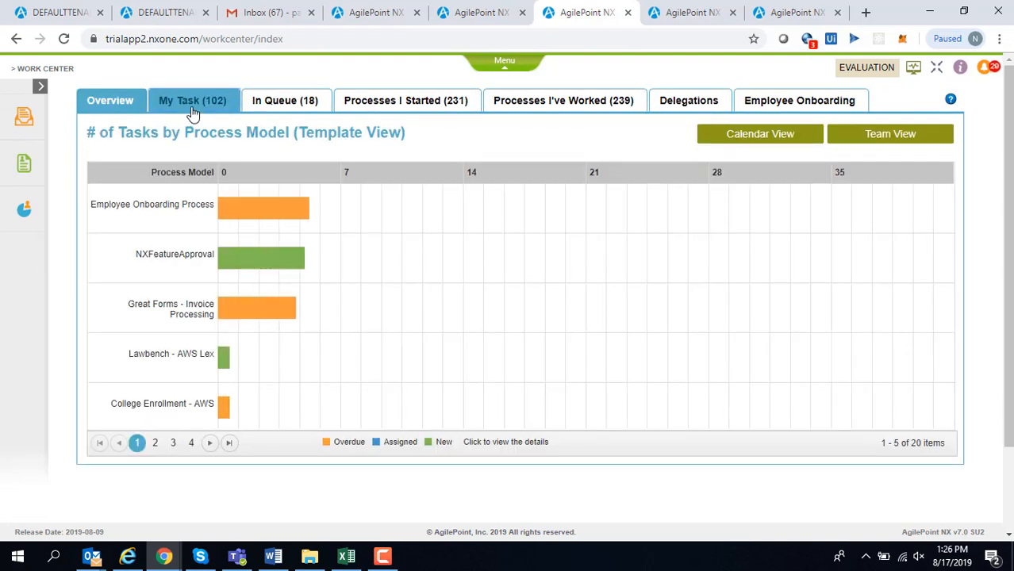
click(192, 111)
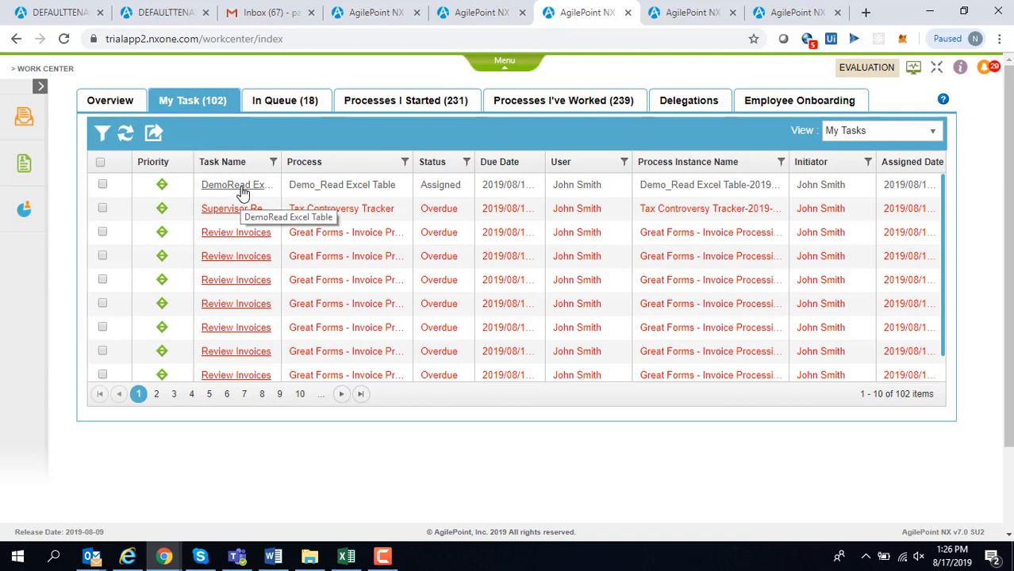
right_click(242, 193)
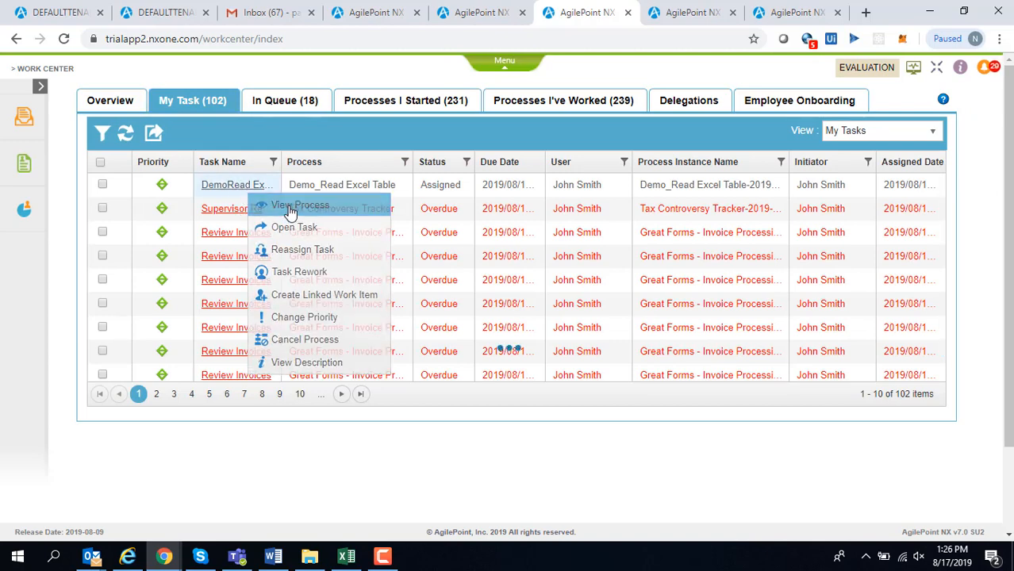
click(284, 205)
scroll(408, 284, down, 3)
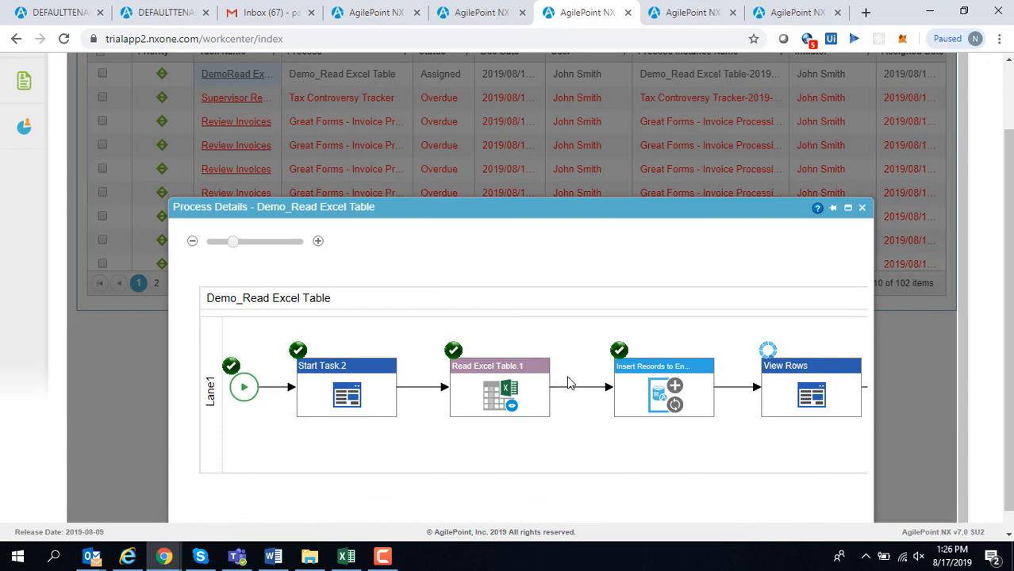
click(685, 399)
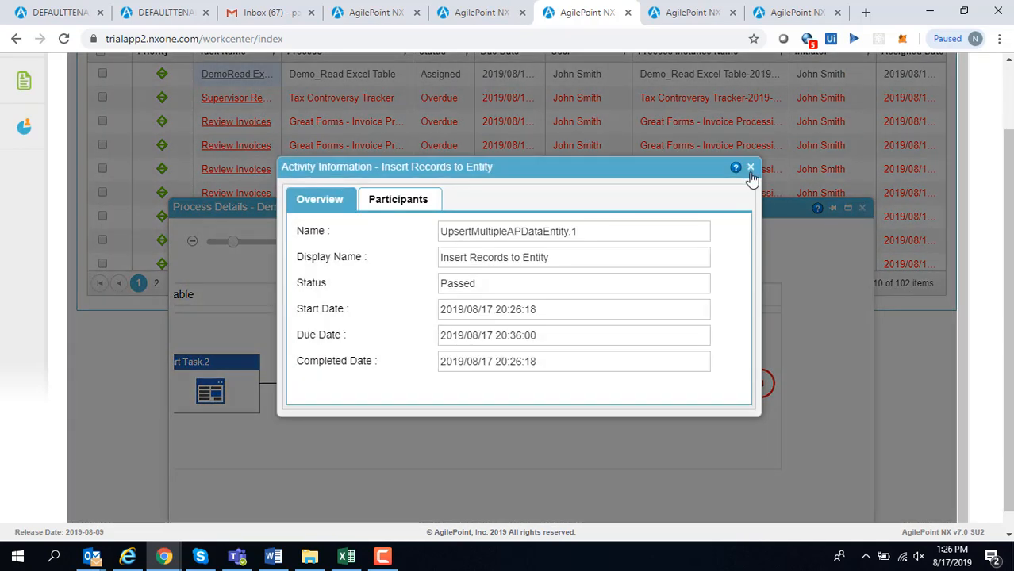
click(751, 167)
click(863, 208)
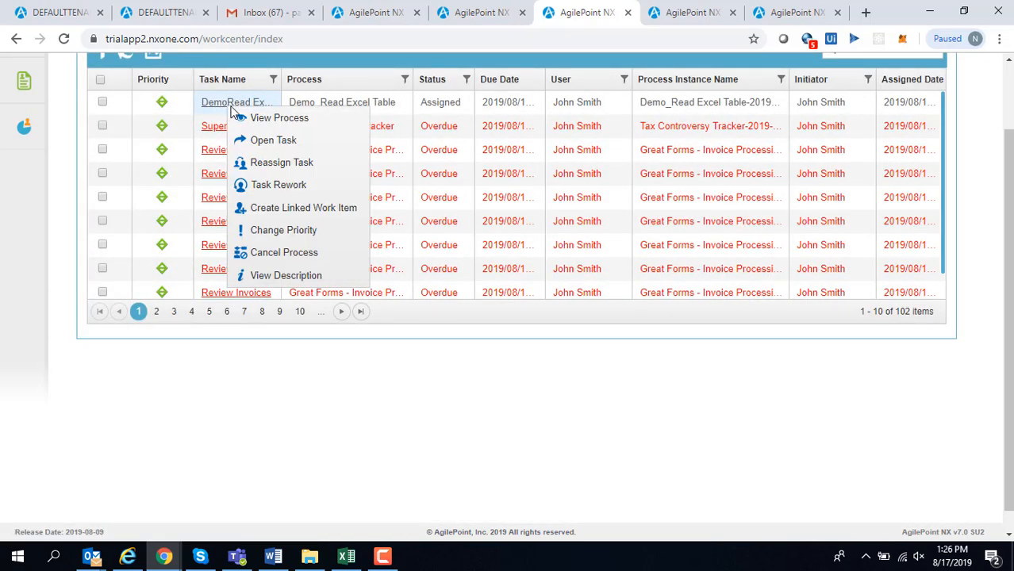
Open the DemoRead Excel Table task to examine its employee rows, and return to the Demo Employee entity's data.
click(276, 146)
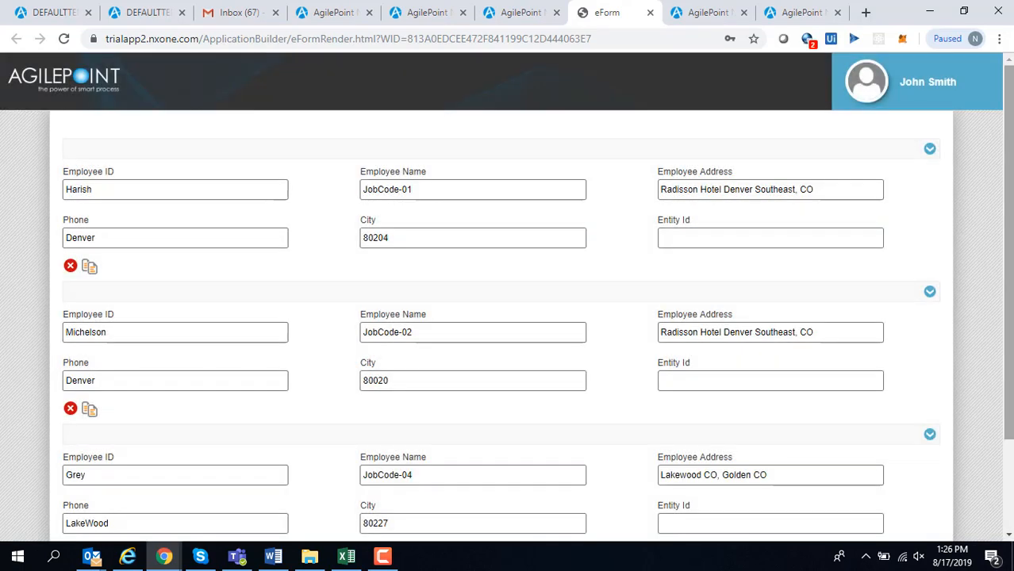
drag(1009, 198, 1011, 277)
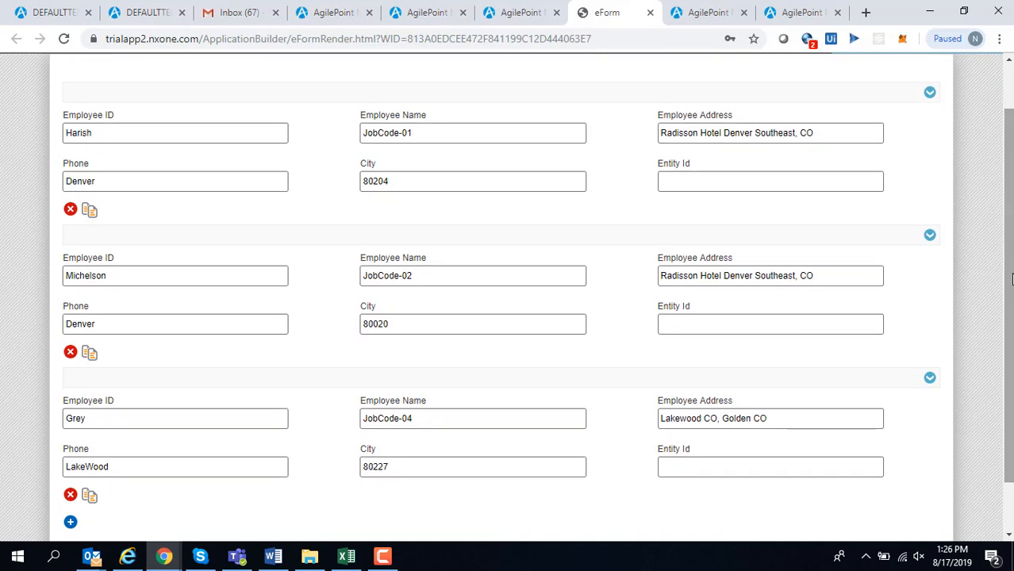
click(514, 13)
click(427, 13)
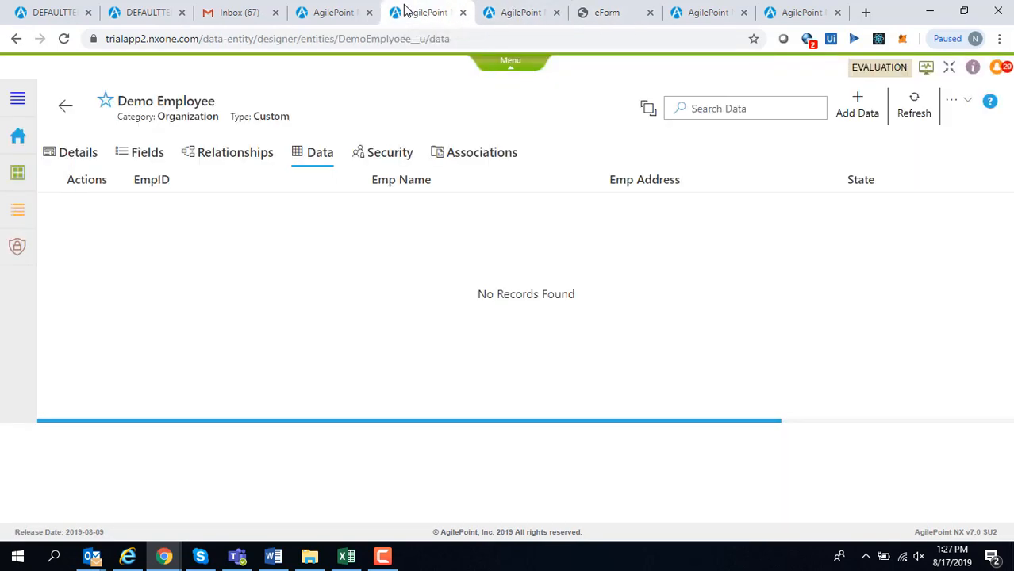
Refresh the Demo Employee entity's data to check the inserted rows, and close the task's eForm.
click(916, 103)
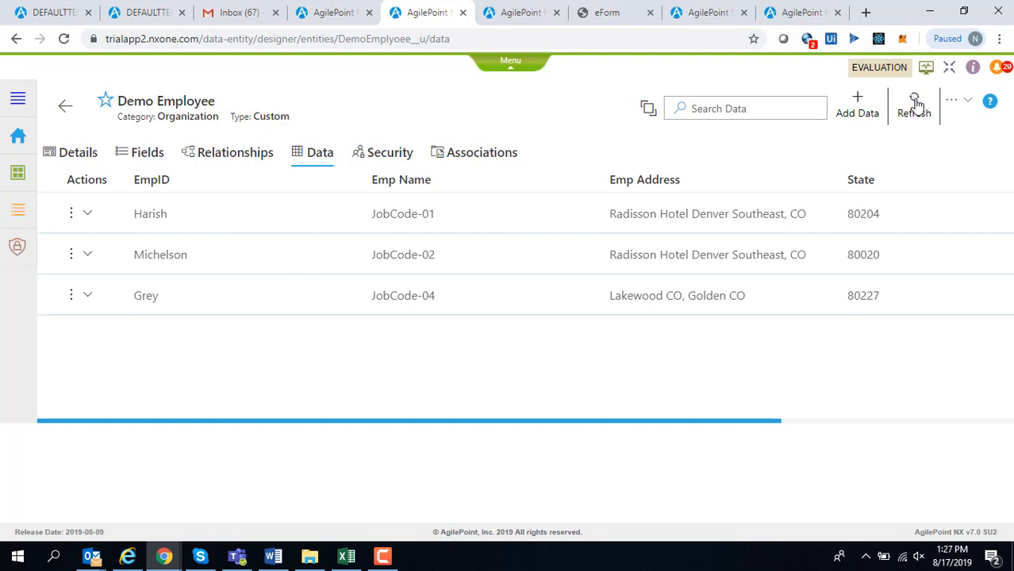
click(650, 12)
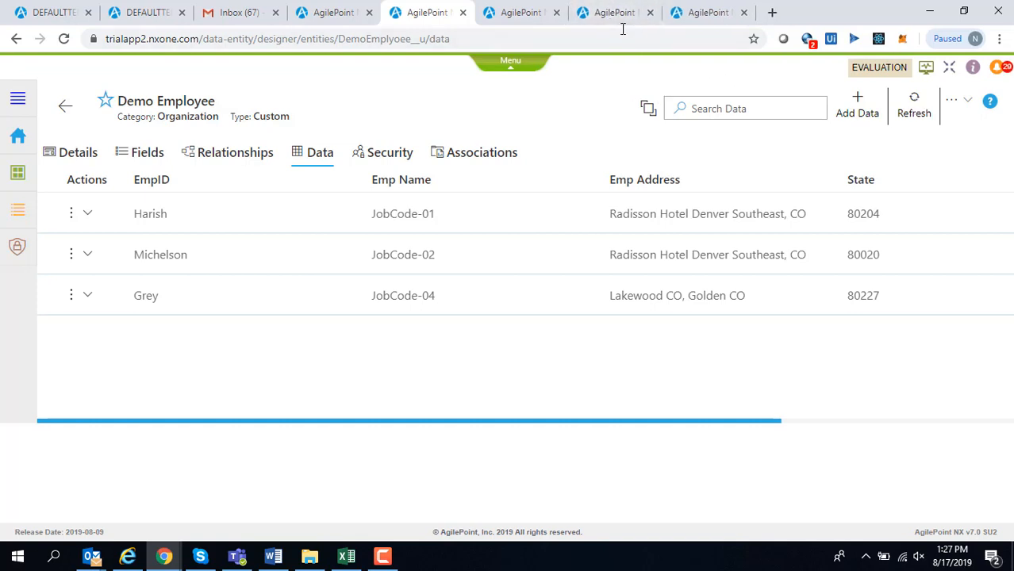
Review the Query Candidate Information activity's configuration in the Demo_Write Excel Table process, then close it.
click(615, 13)
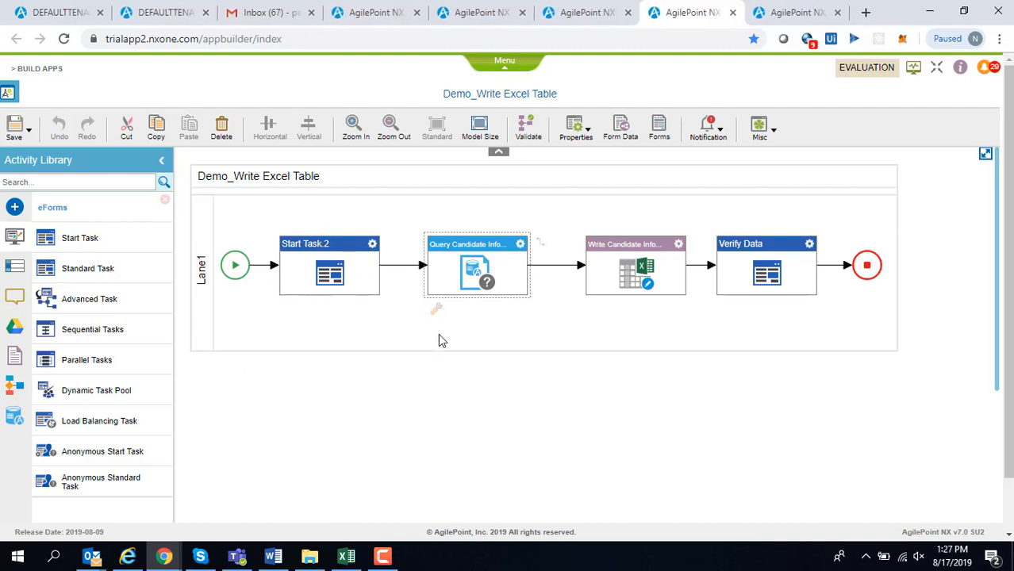
double_click(479, 278)
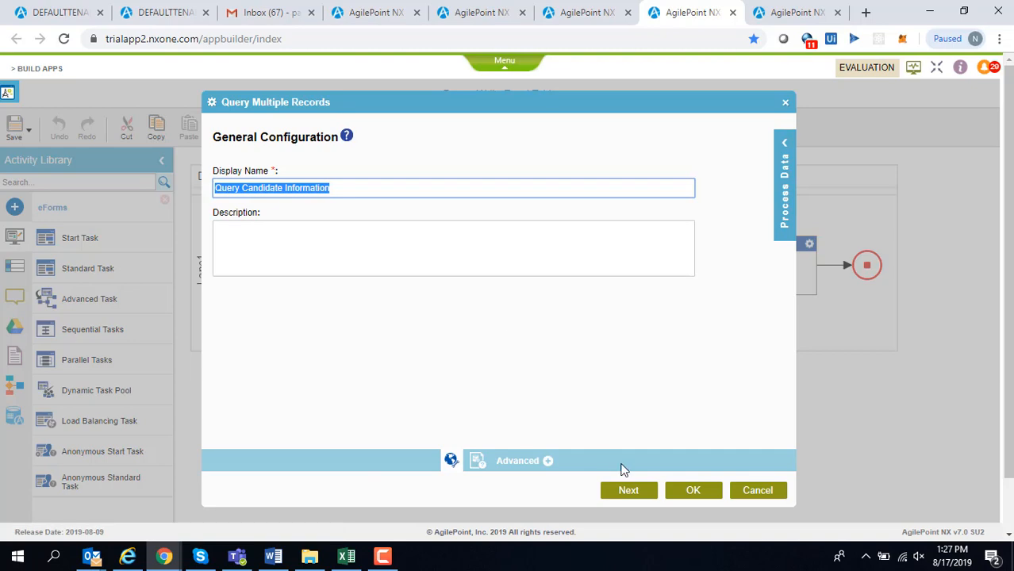
click(627, 491)
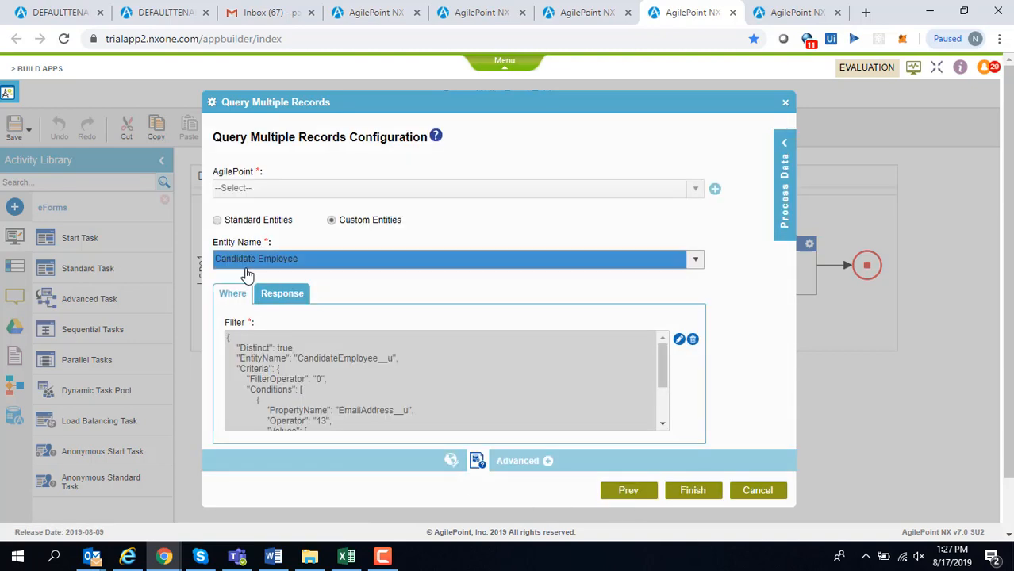
click(786, 104)
Look through the records in the Candidate Employee entity's data.
click(786, 12)
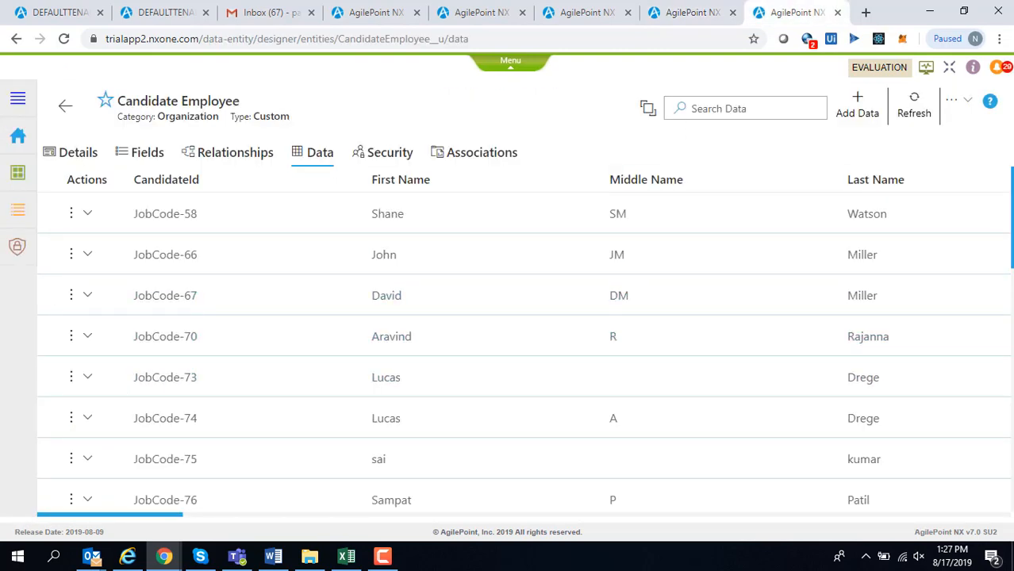
scroll(1009, 211, down, 8)
scroll(1009, 214, up, 8)
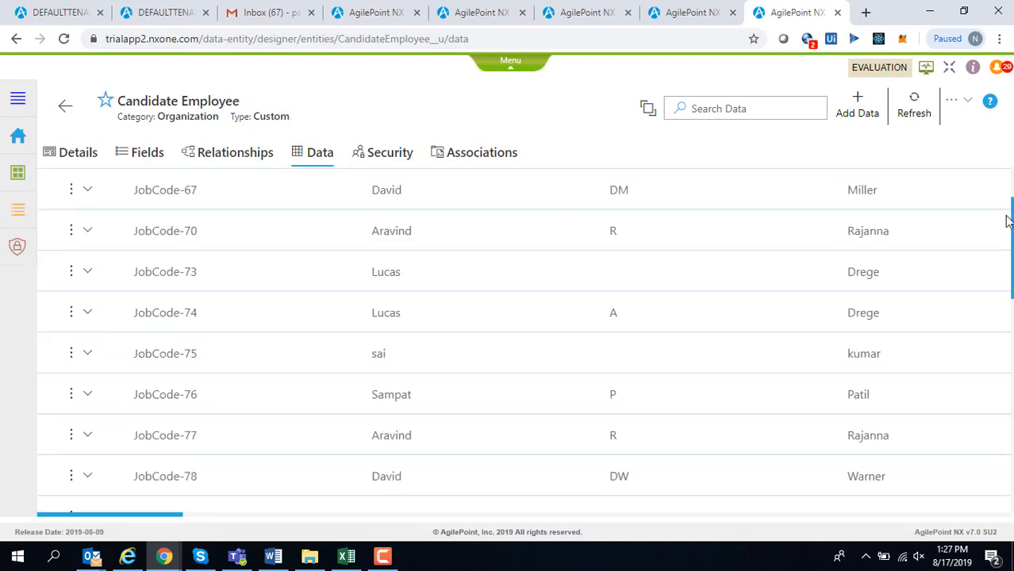
Open the Write Candidate Info activity in Demo_Write Excel Table and review its source repository, design-time template and runtime template settings.
click(686, 12)
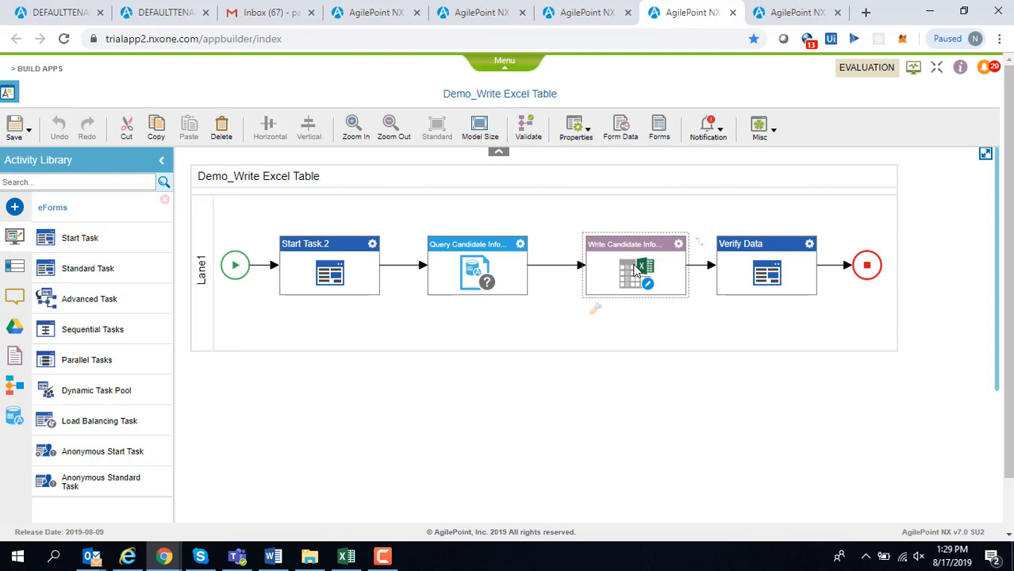
double_click(635, 270)
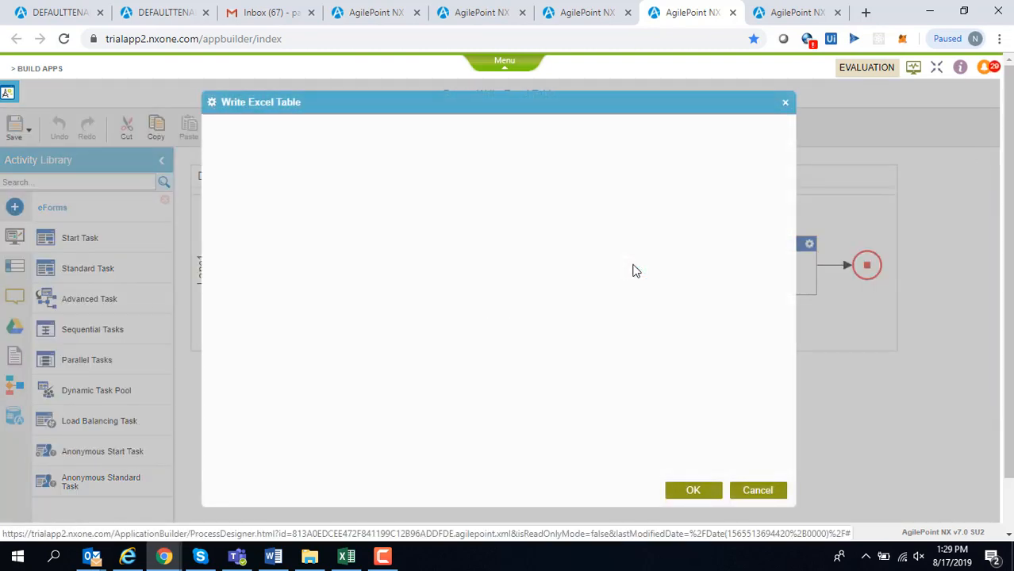
click(614, 493)
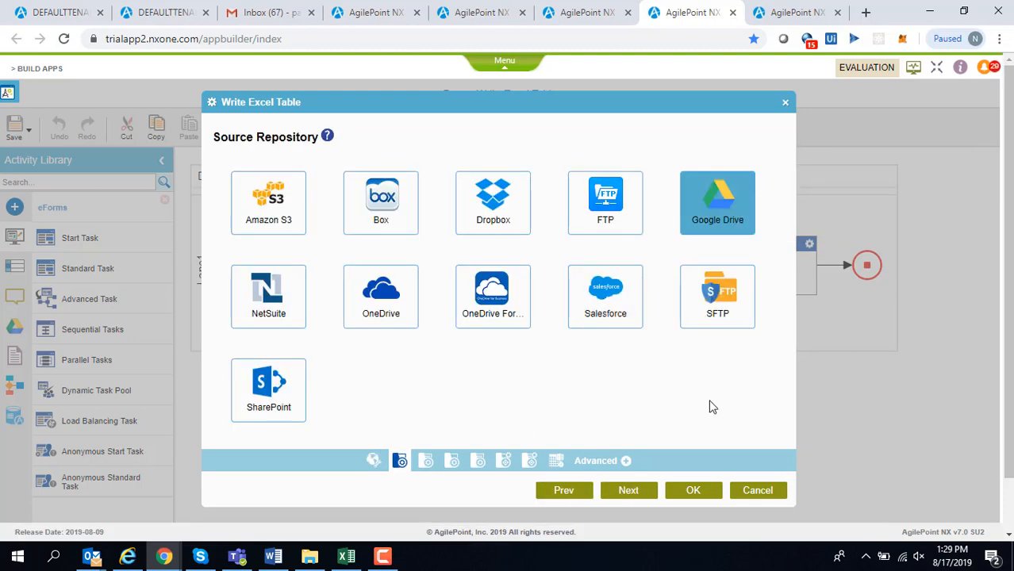
click(627, 493)
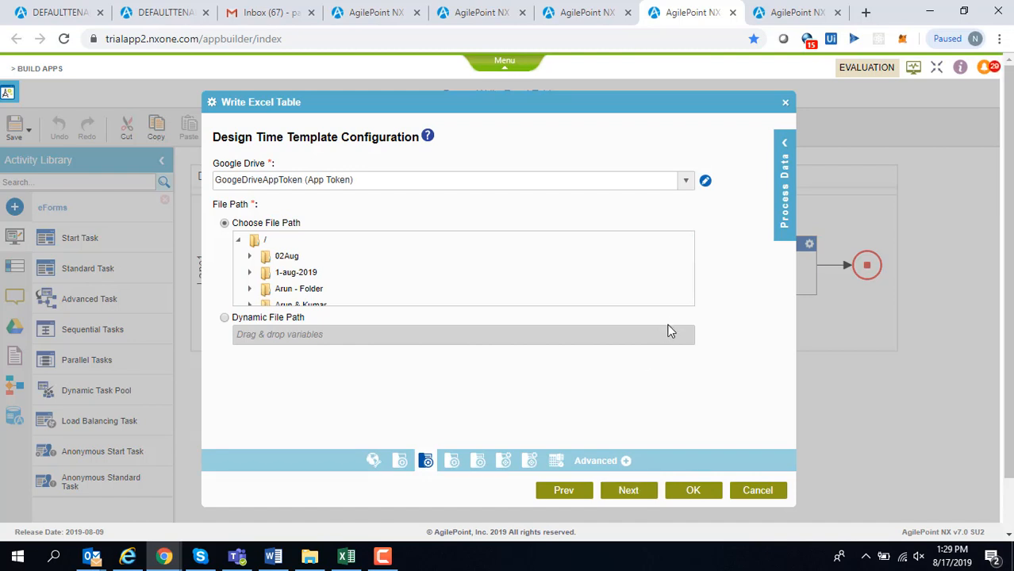
click(627, 492)
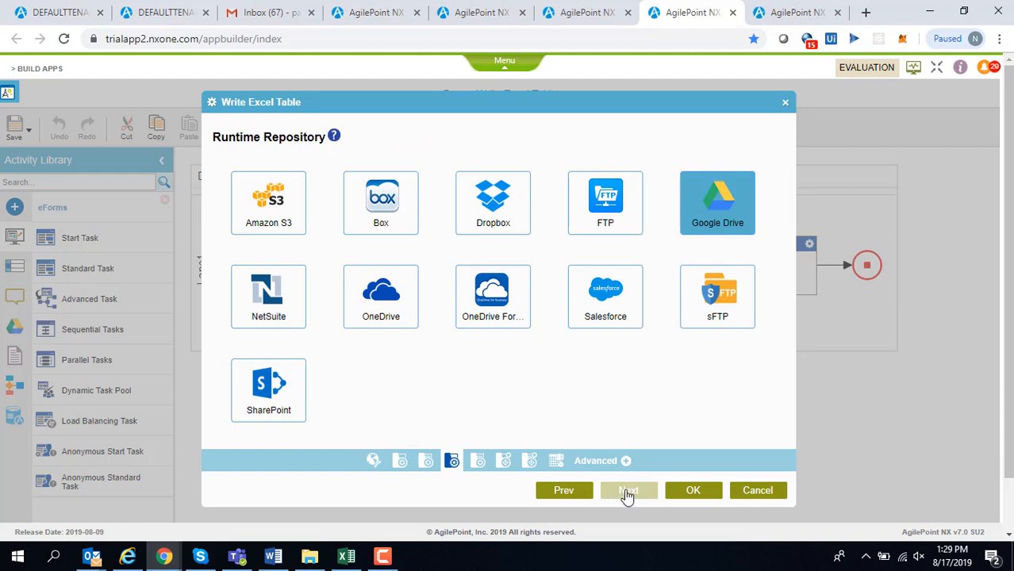
click(626, 492)
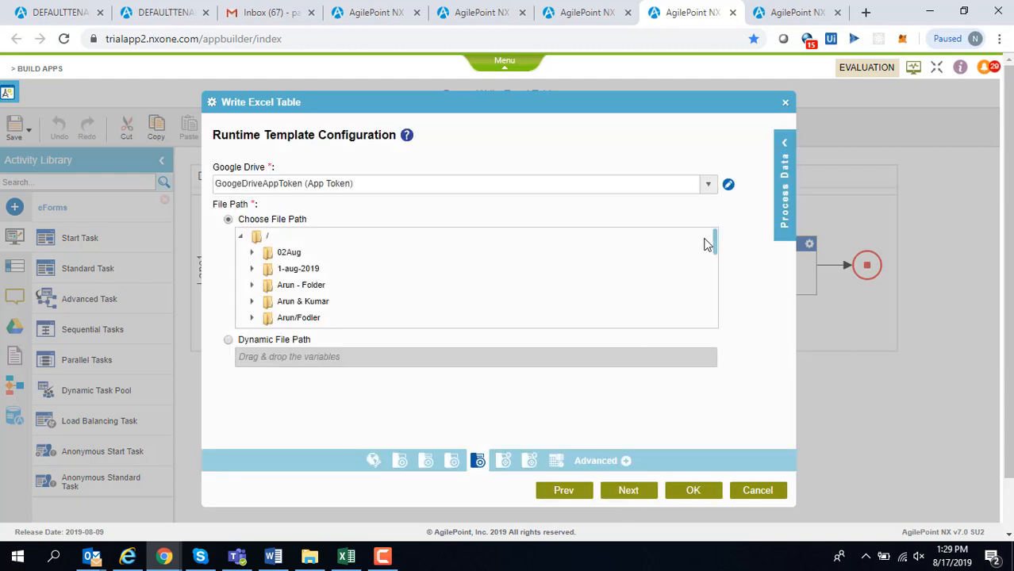
Review the Write Excel Table activity's target repository, save location and field mapping, then finish the configuration.
click(639, 495)
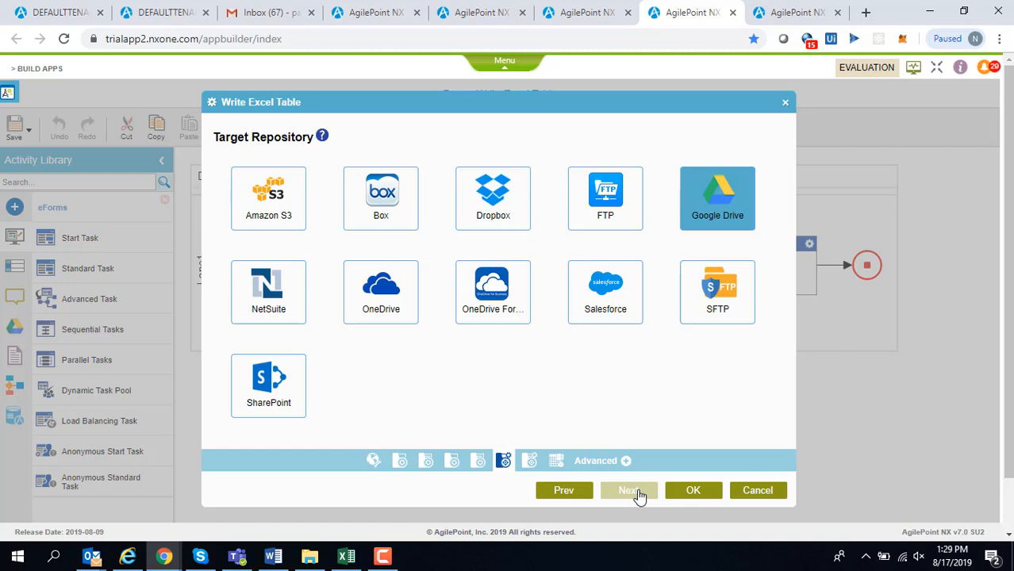
click(628, 490)
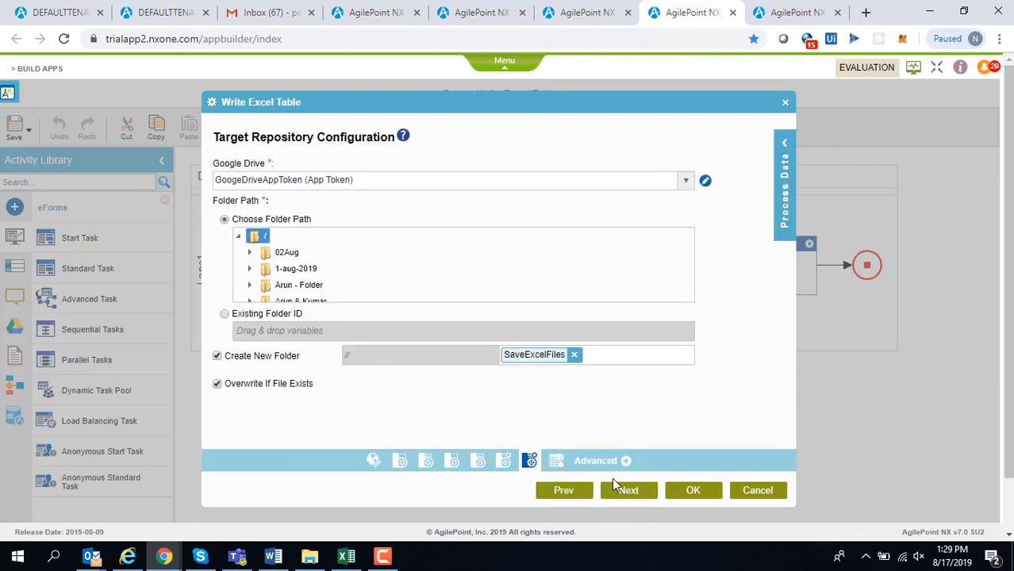
click(629, 492)
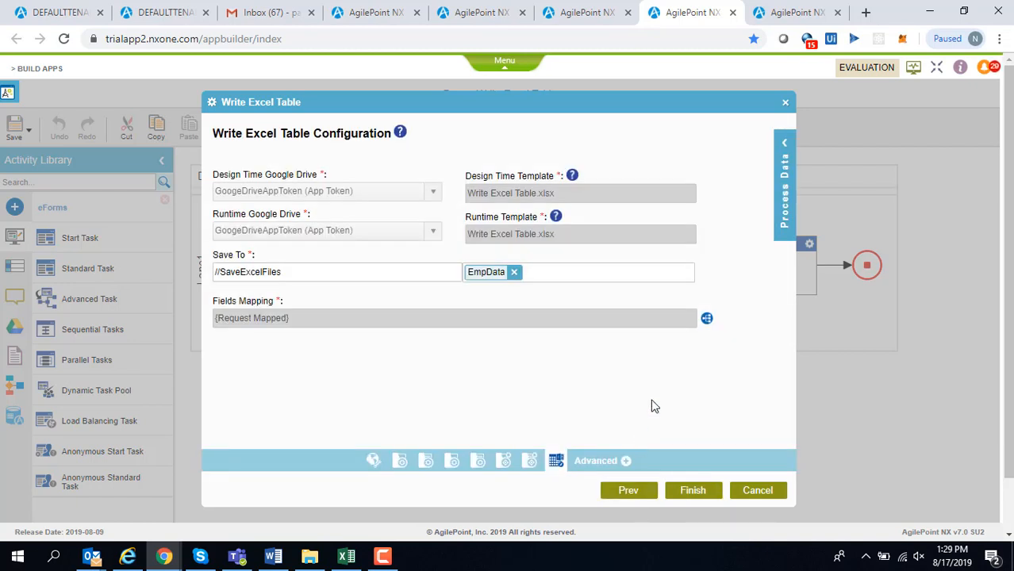
click(707, 319)
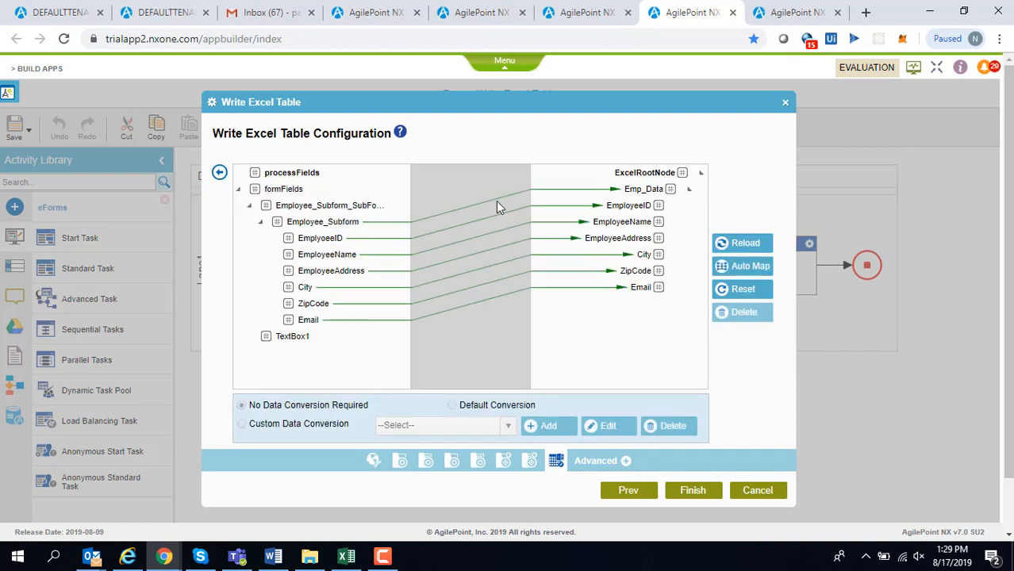
click(220, 173)
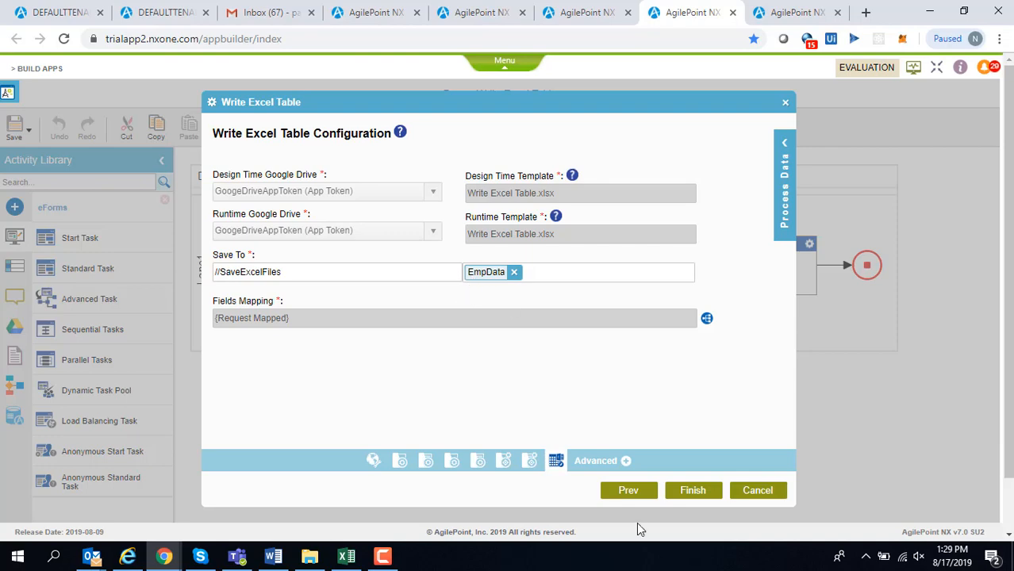
click(700, 491)
Check the contents of the SaveExcelFiles folder in Google Drive, then return to the AgilePoint NX process designer.
mouse_move(164, 556)
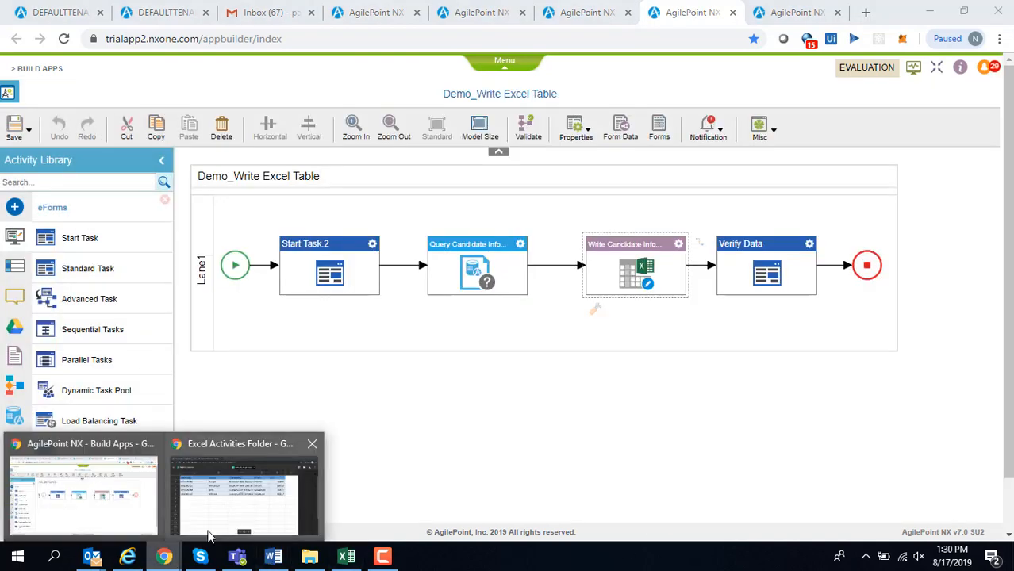
click(208, 537)
click(71, 12)
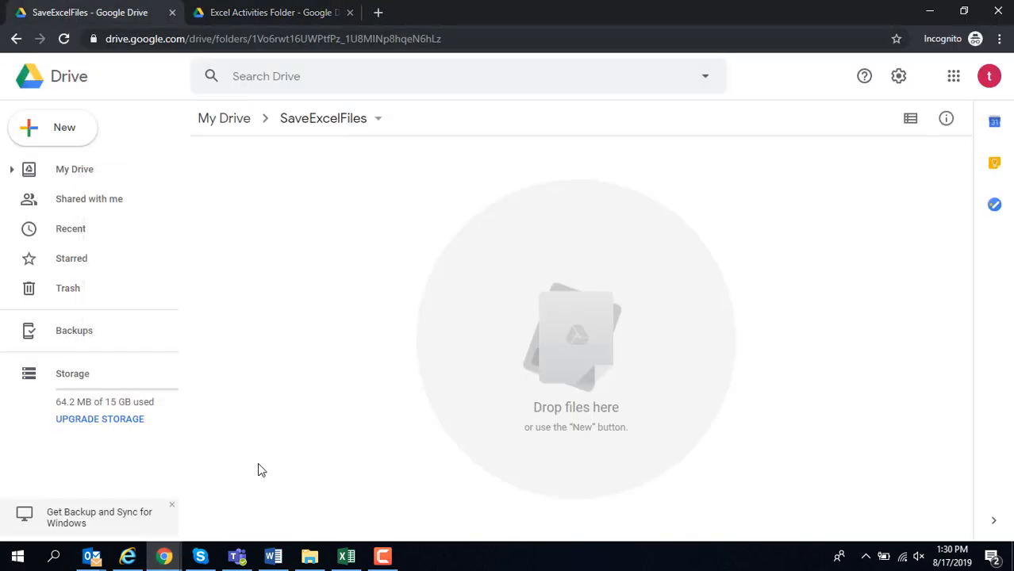
mouse_move(164, 556)
click(90, 495)
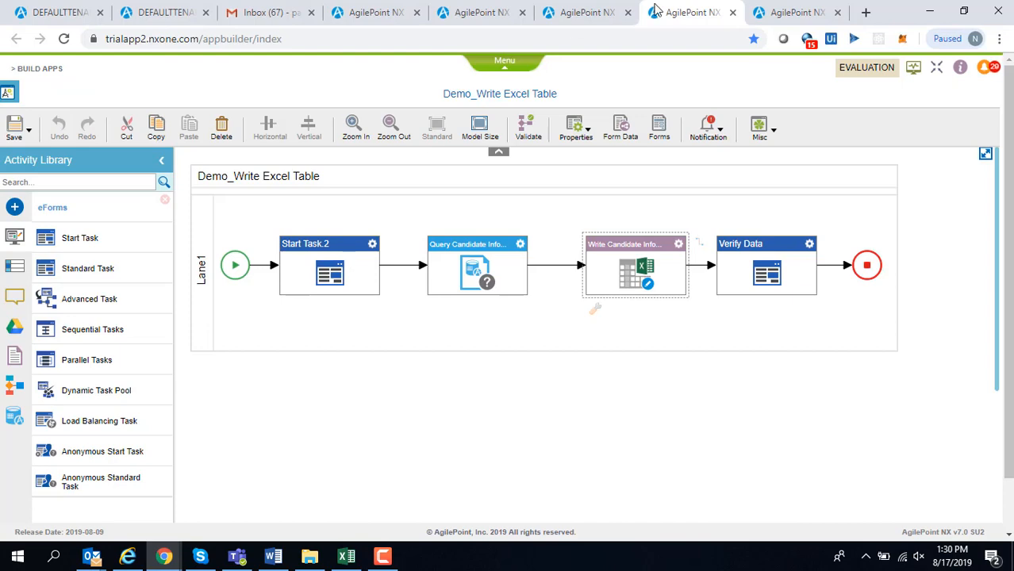
Search the Work Center applications for "demo", start Demo_Write Excel Table, and submit its form with the text box empty.
click(562, 23)
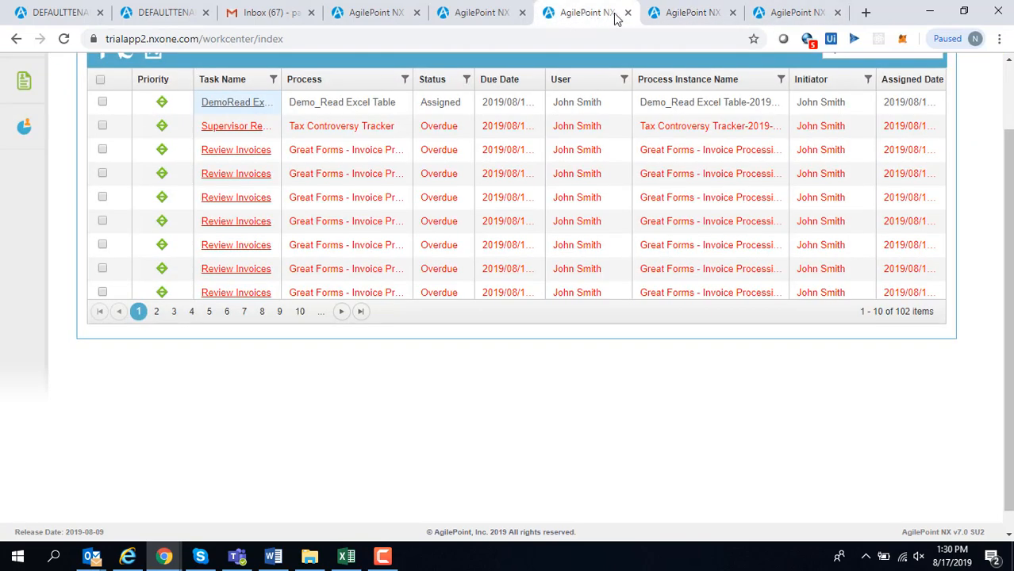
click(23, 81)
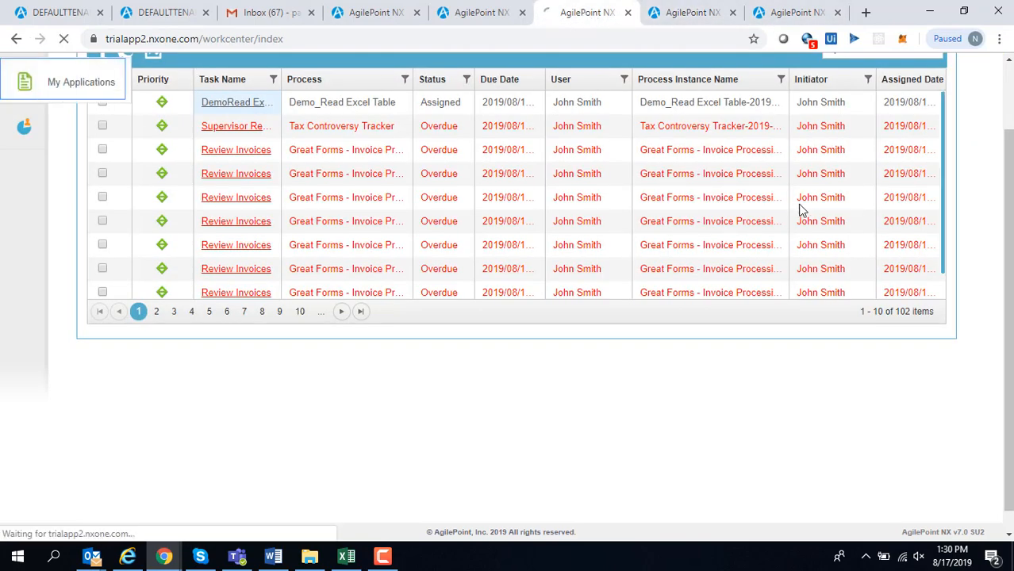
drag(1006, 184, 1008, 111)
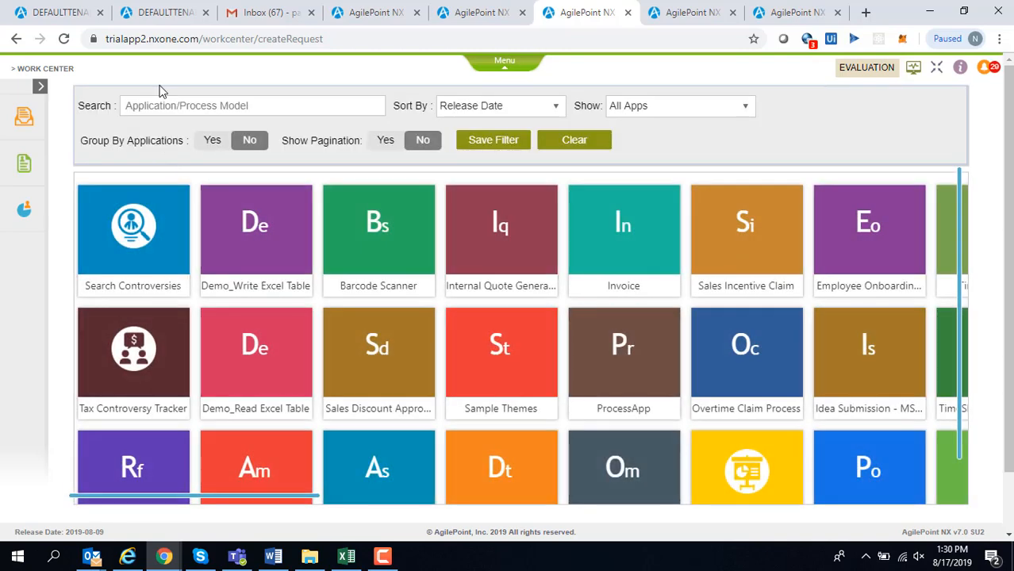
click(160, 104)
text(demo)
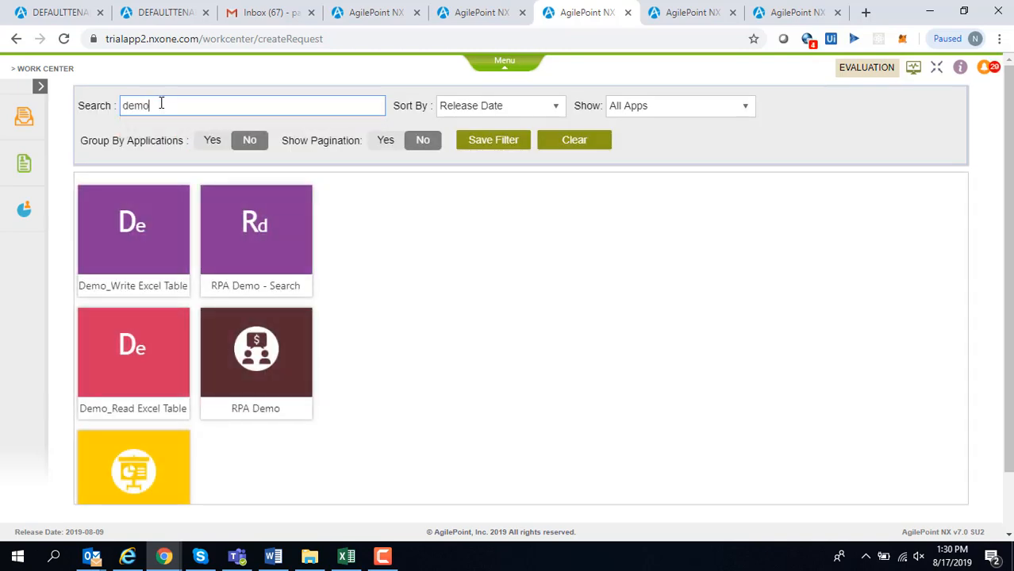
click(157, 214)
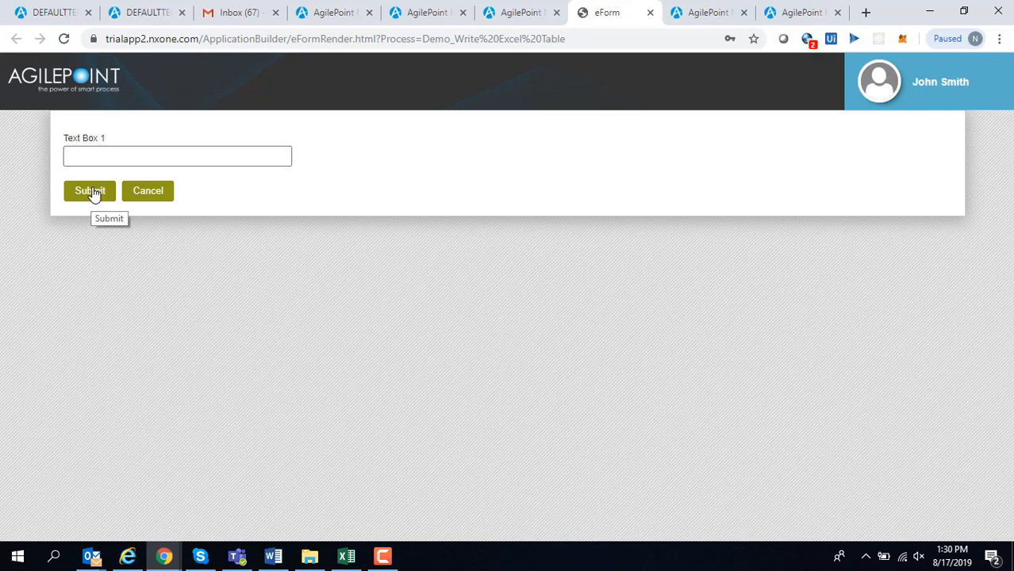
click(93, 193)
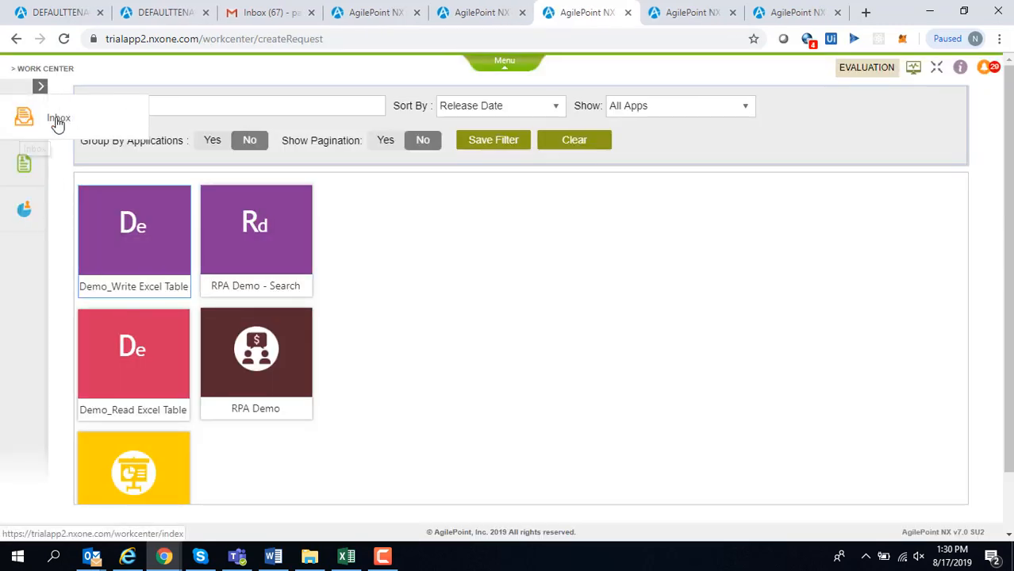
View the process of the Write To Excel task in My Task, and check the Write Candidate Info to Excel activity information.
click(57, 124)
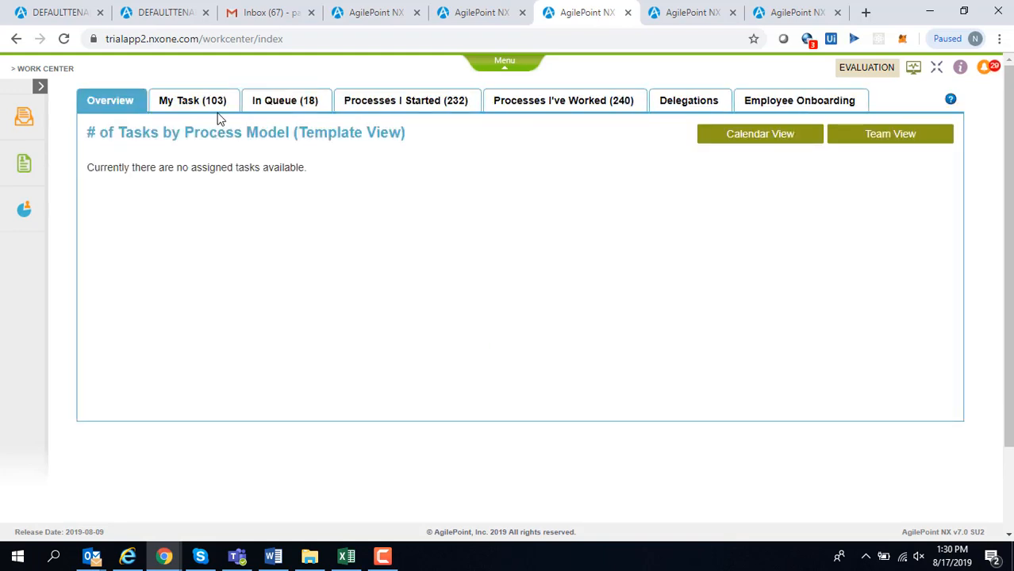
click(209, 105)
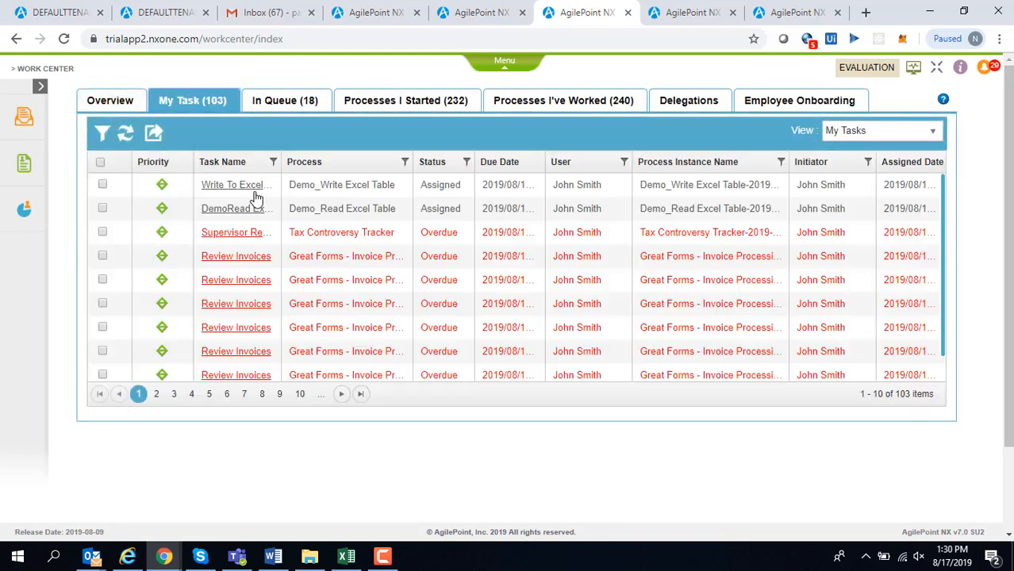
right_click(236, 188)
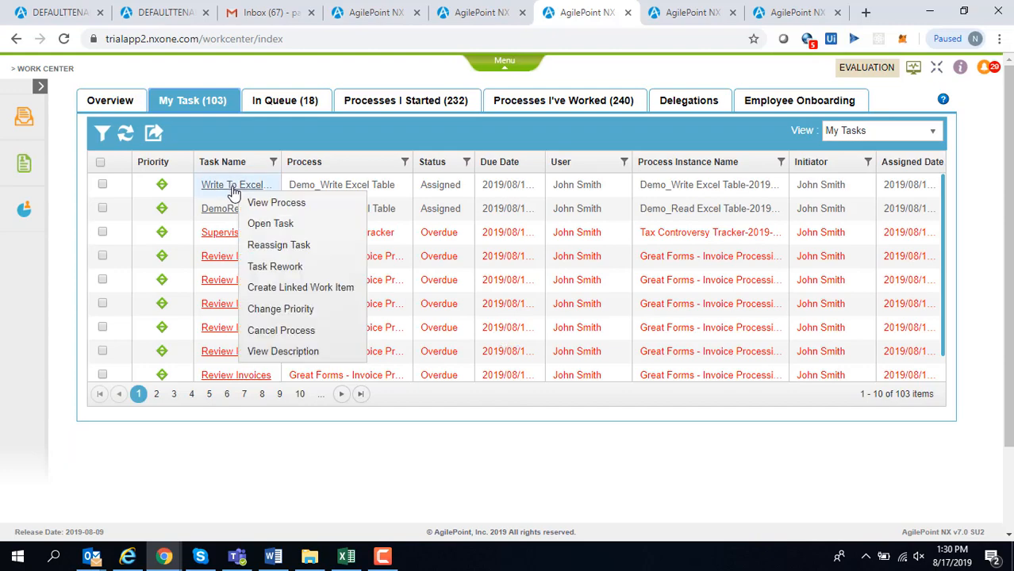
click(292, 204)
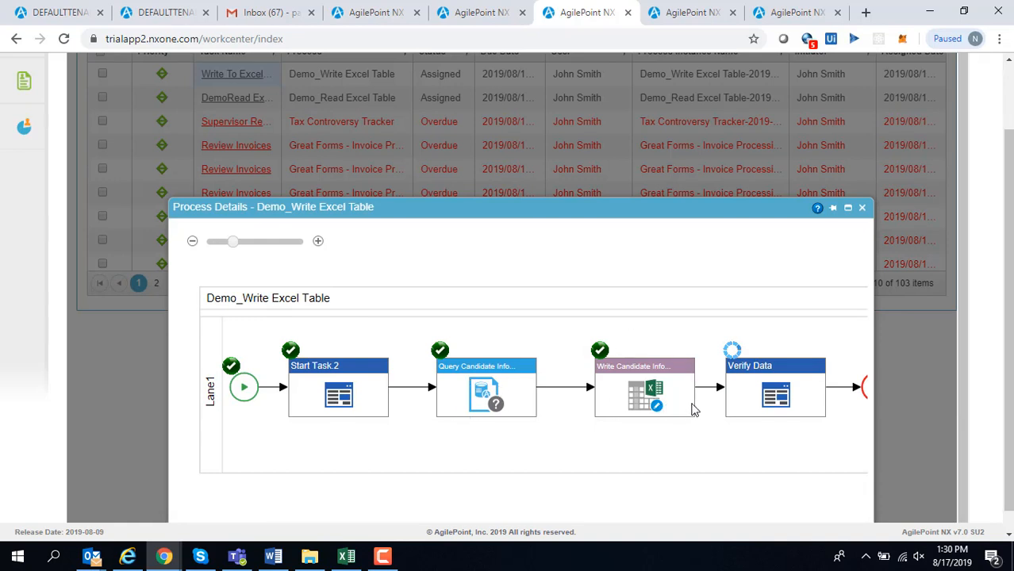
drag(698, 409, 565, 392)
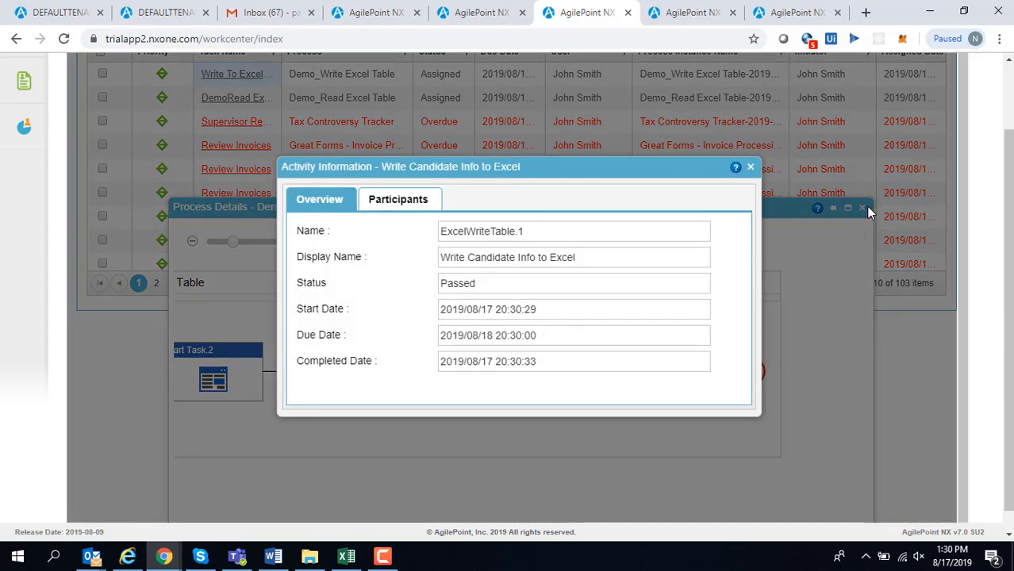
click(750, 167)
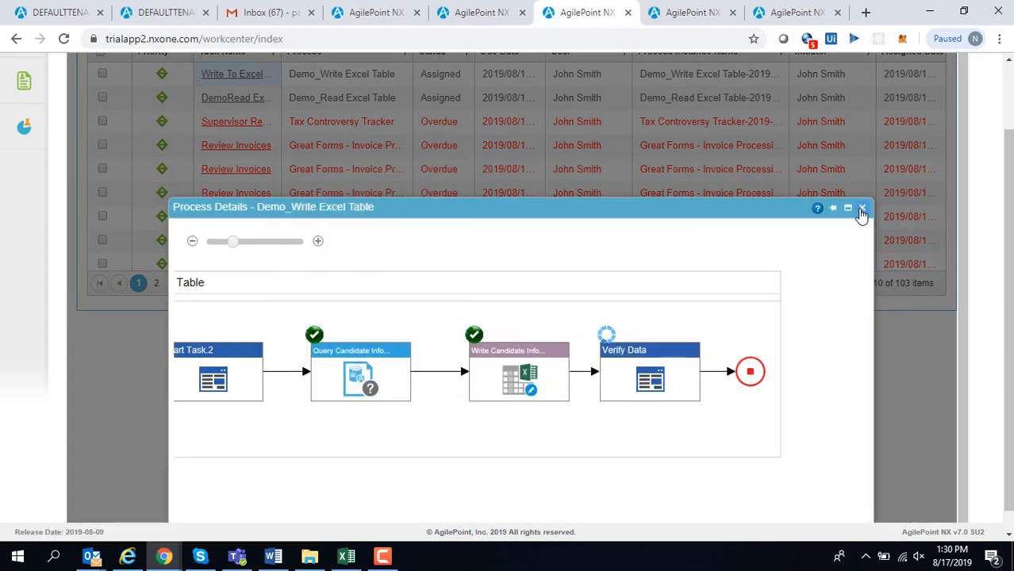
click(862, 207)
scroll(1011, 210, up, 1)
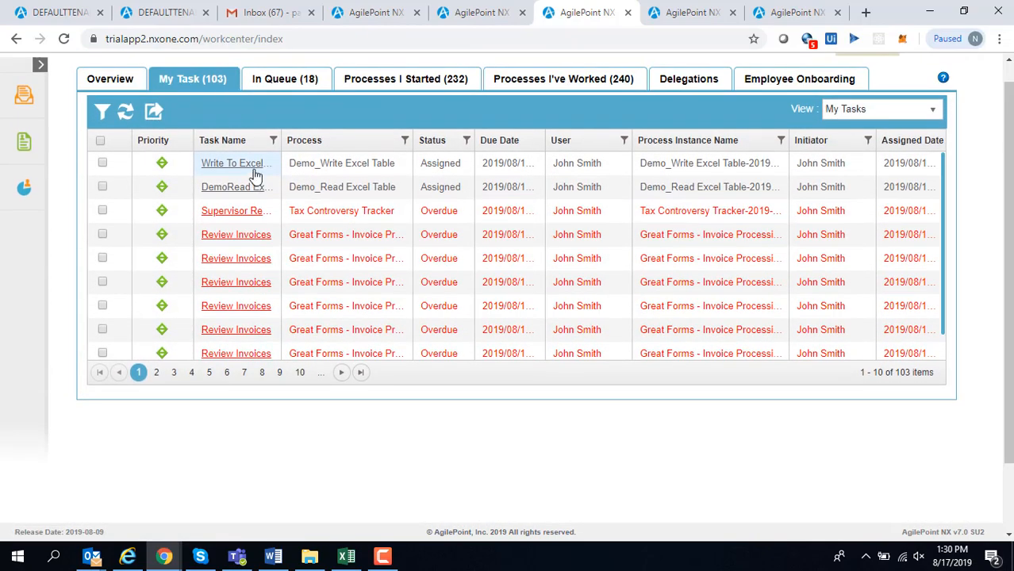
Open the Write To Excel task and examine the employee rows in its form.
right_click(254, 171)
click(313, 211)
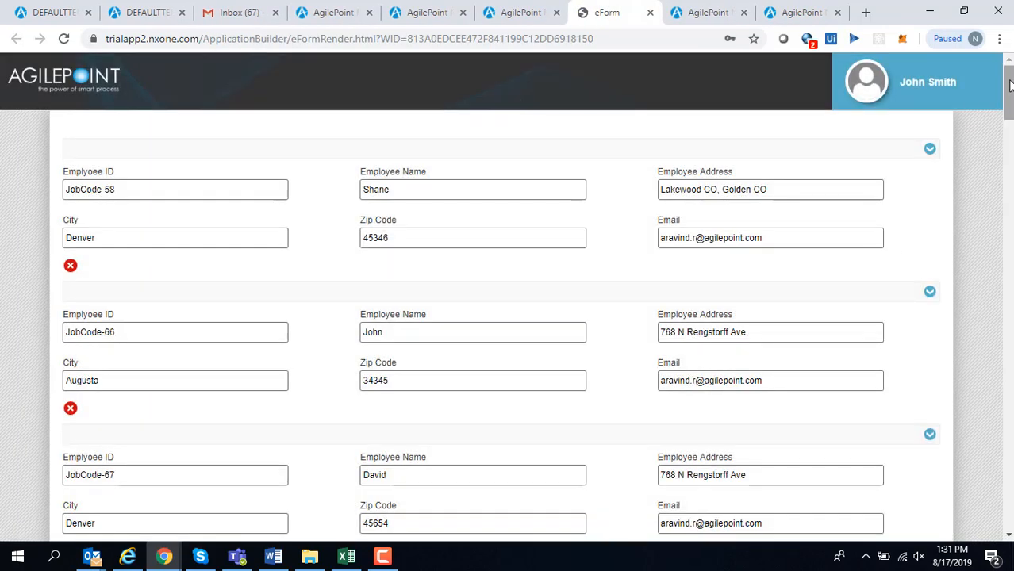
mouse_move(1010, 94)
mouse_down()
mouse_move(1011, 200)
mouse_move(1011, 97)
mouse_up()
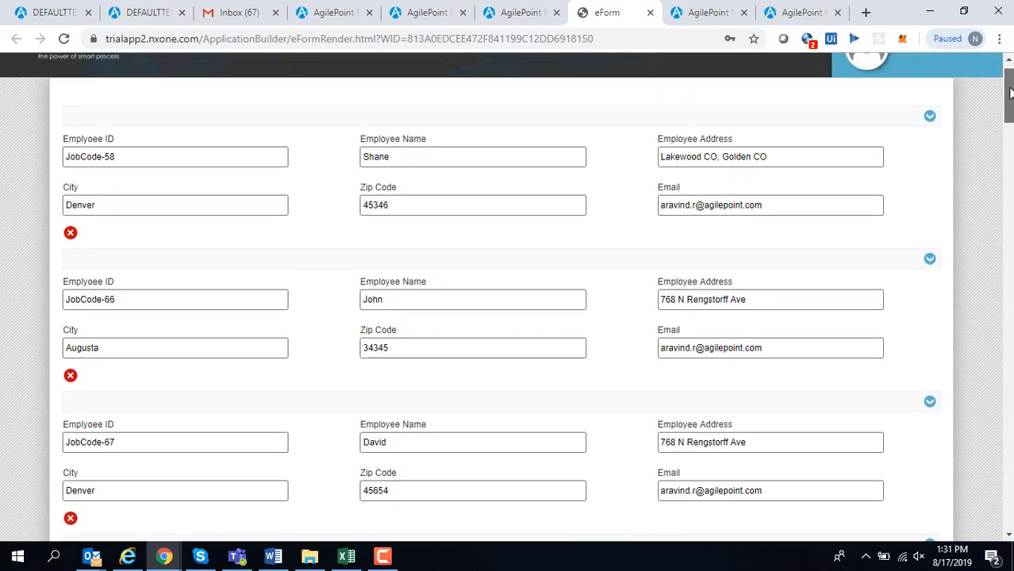
Switch to the SaveExcelFiles folder in Google Drive and open EmpData.Xls for viewing.
mouse_move(164, 558)
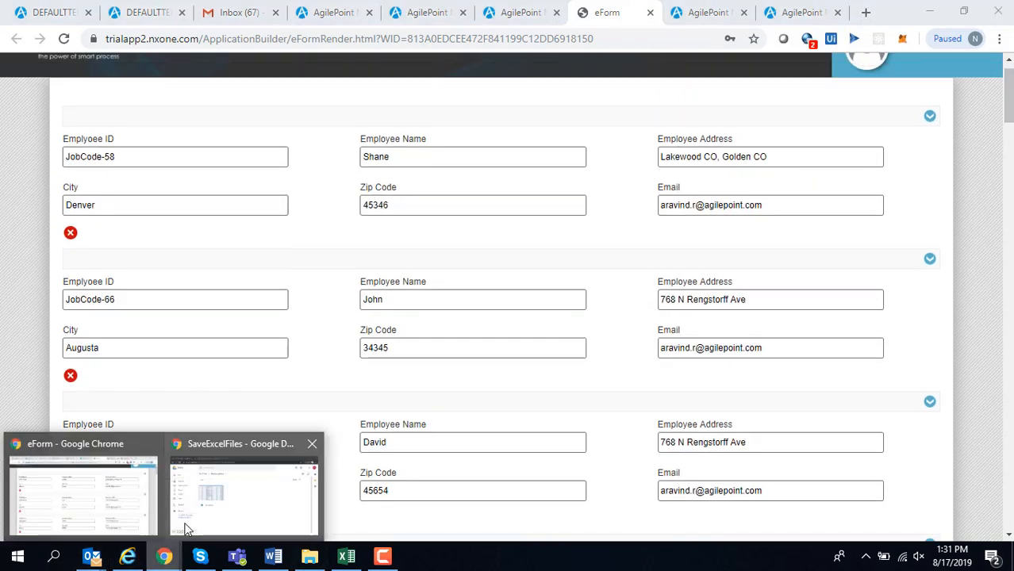
click(193, 514)
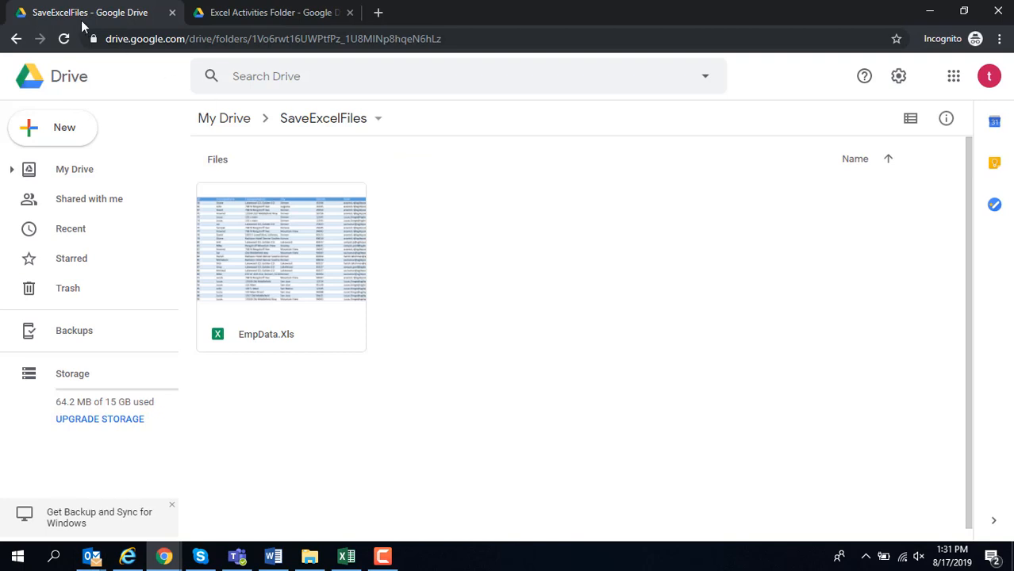
double_click(291, 262)
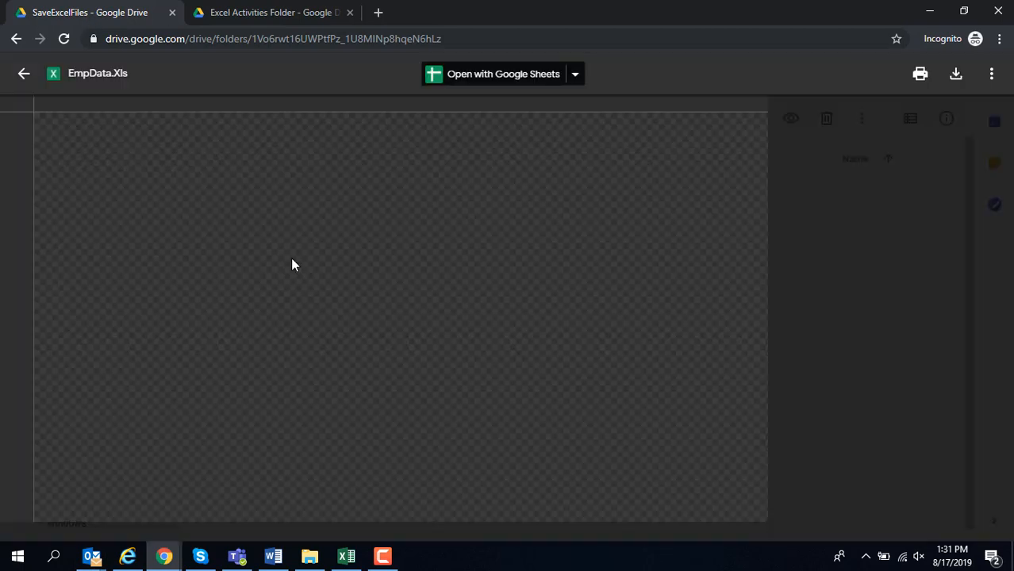